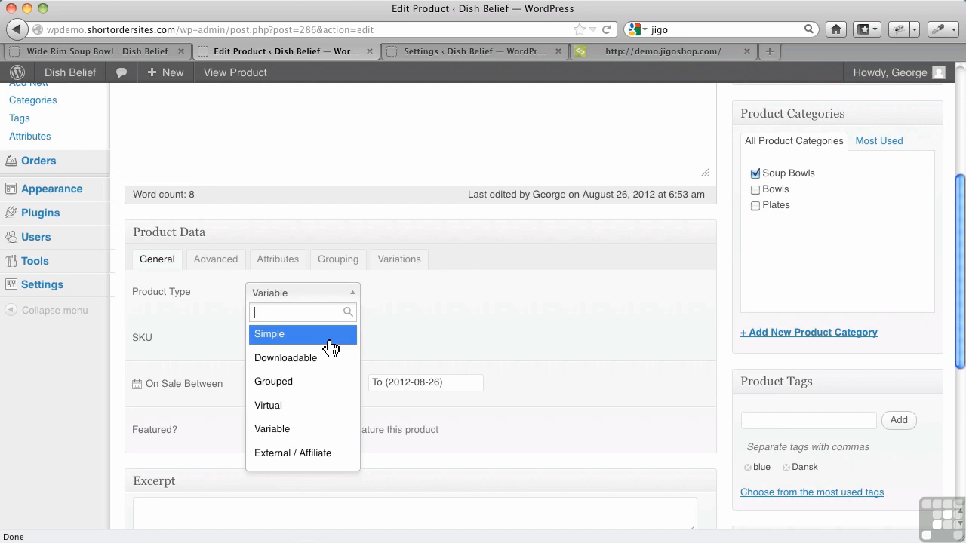
Set the product type to Variable and add the Colour attribute to the product.
click(315, 429)
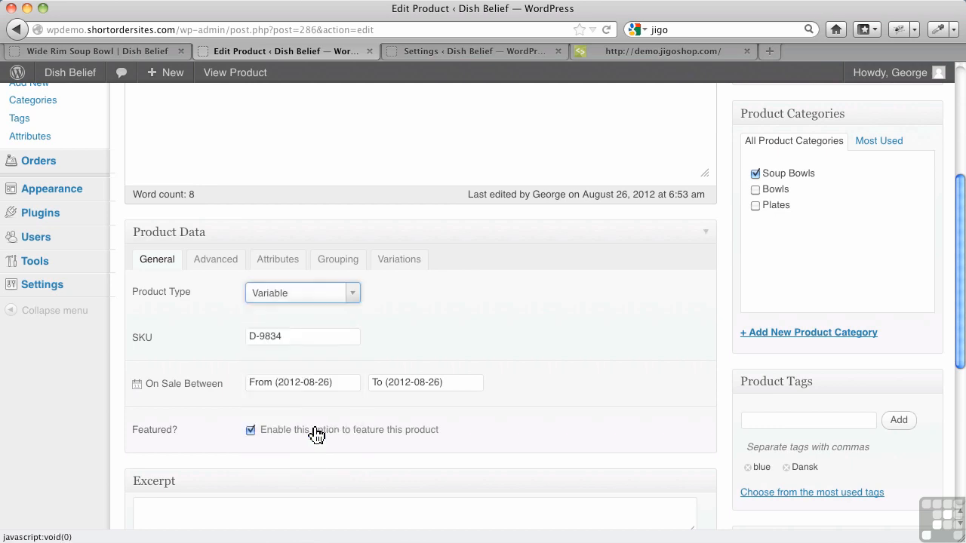
click(400, 260)
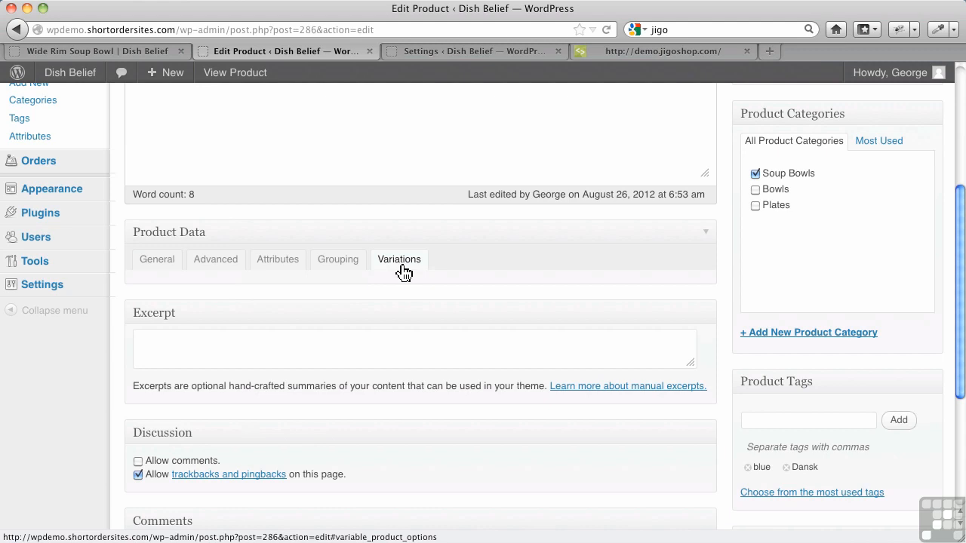
click(289, 270)
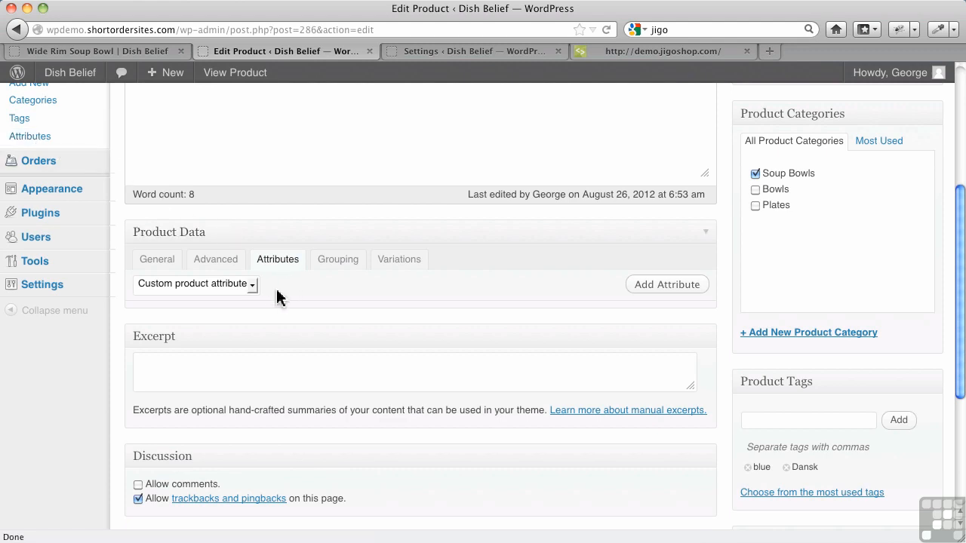
click(252, 286)
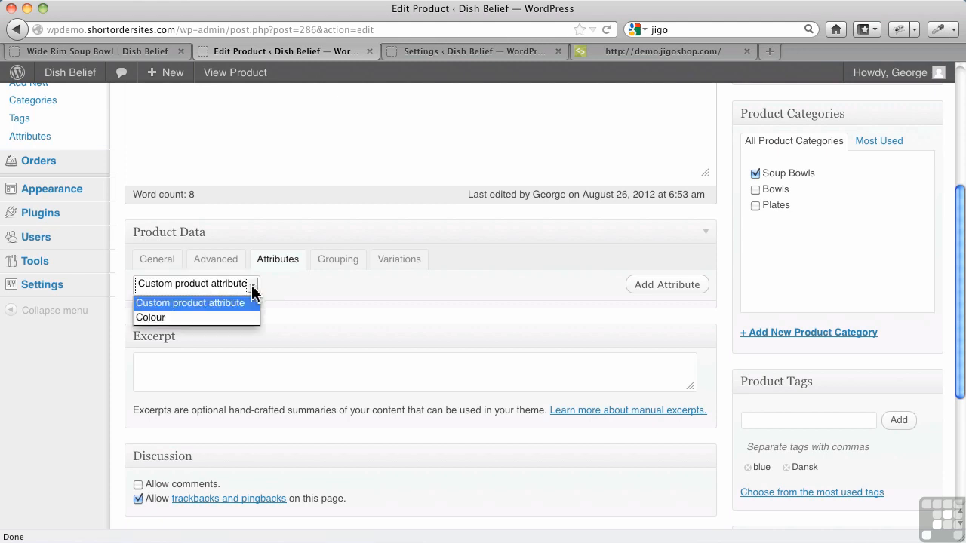
click(222, 323)
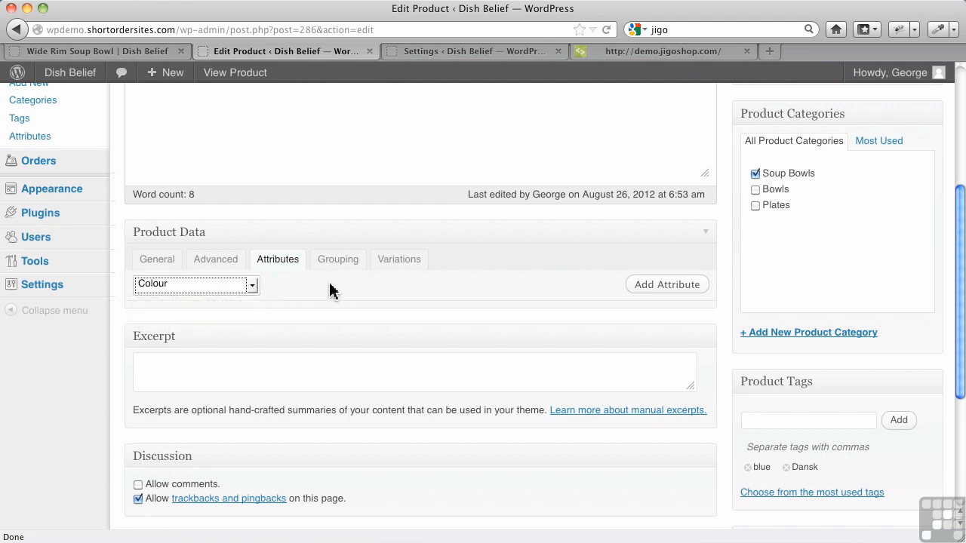
click(658, 294)
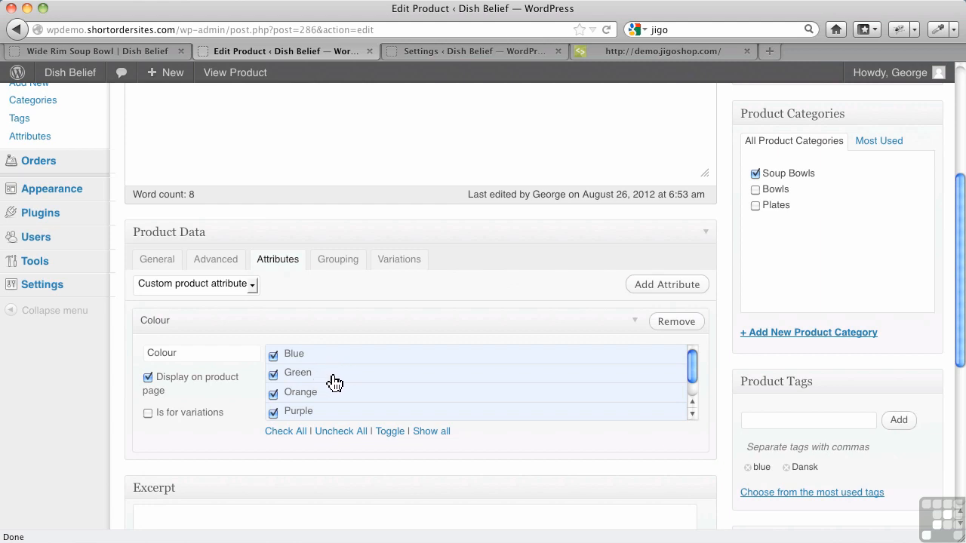
Exclude Orange and Red from the product's Colour attribute values.
click(273, 394)
scroll(335, 392, up, 3)
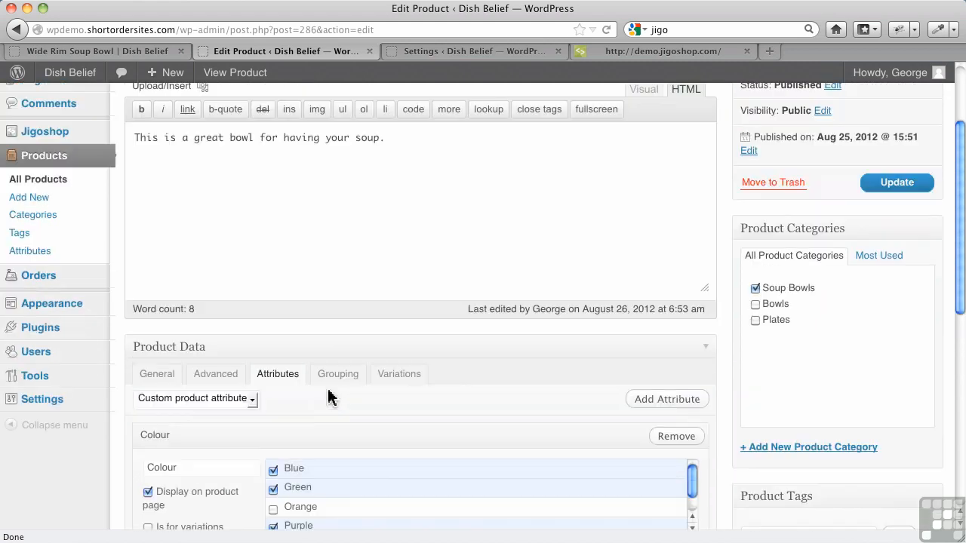
scroll(336, 392, down, 3)
scroll(362, 379, down, 1)
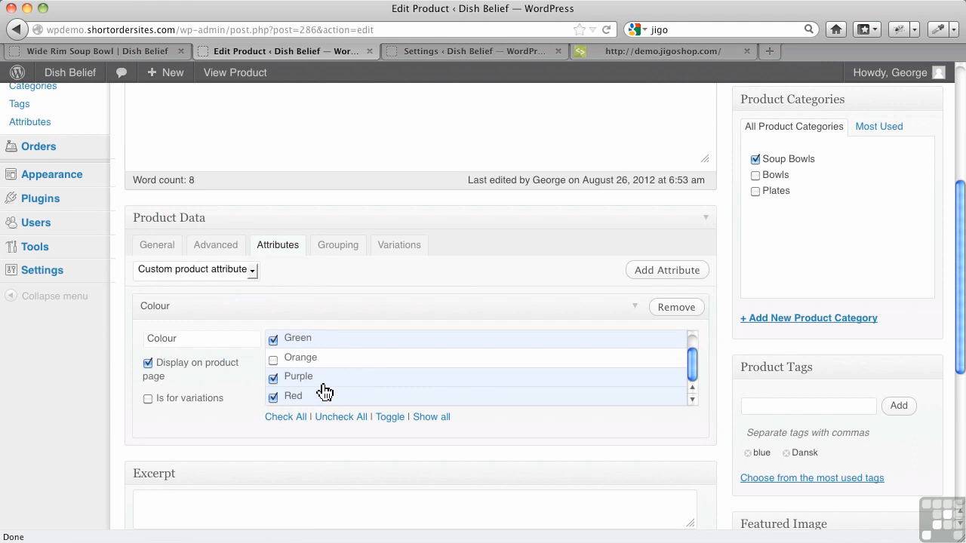
click(273, 397)
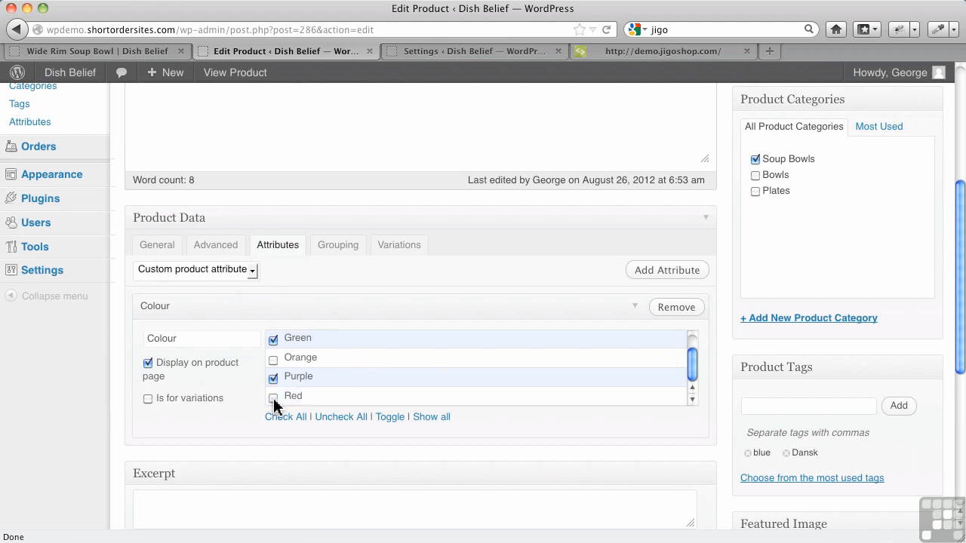
Make the Colour attribute usable for variations instead of displayed on the product page, and update the product.
scroll(243, 369, up, 1)
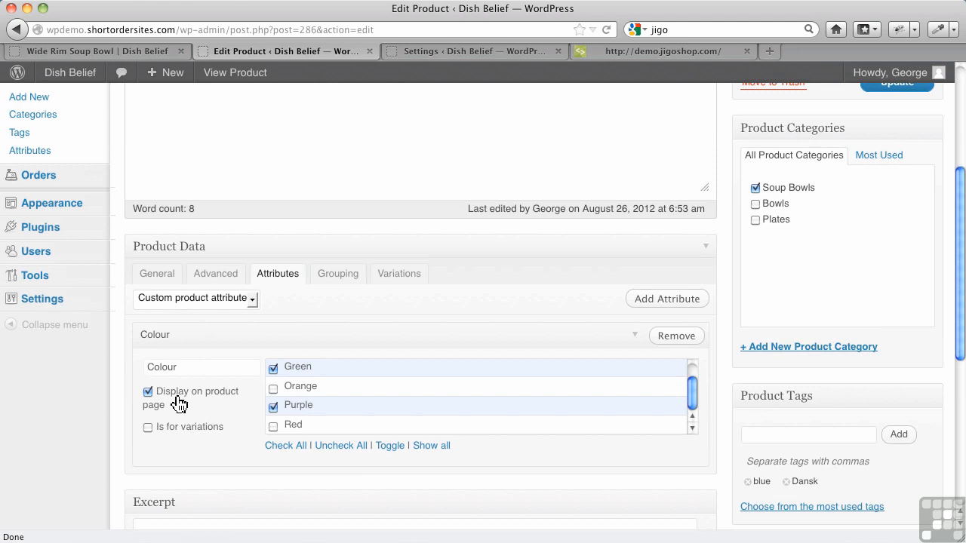
click(147, 391)
click(147, 427)
scroll(947, 111, up, 1)
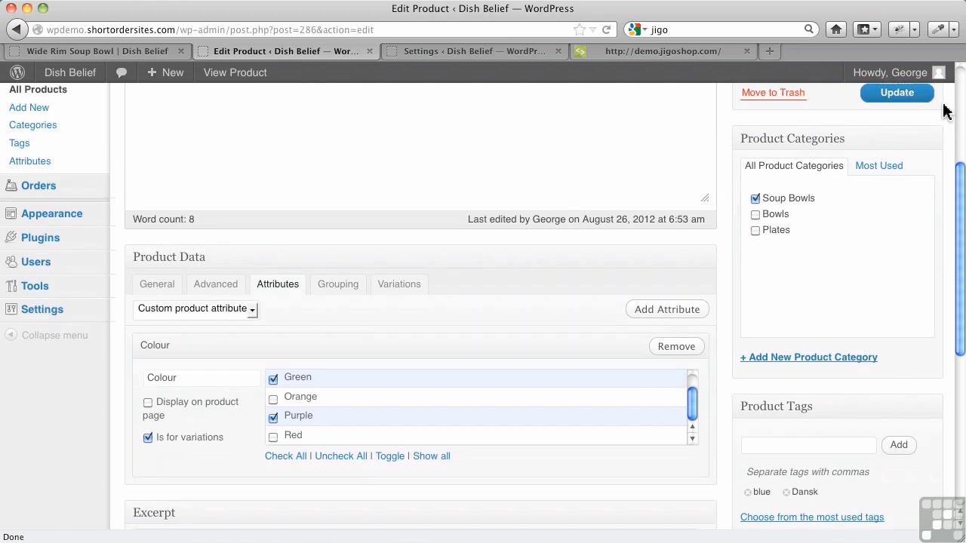
click(927, 125)
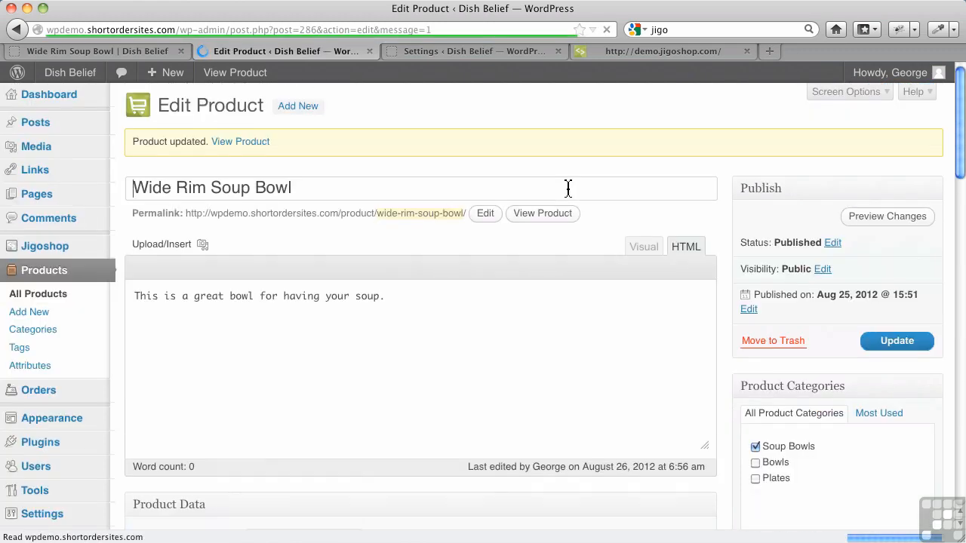
Add a product variation for the colour Blue with a price of 15.99.
scroll(380, 350, down, 5)
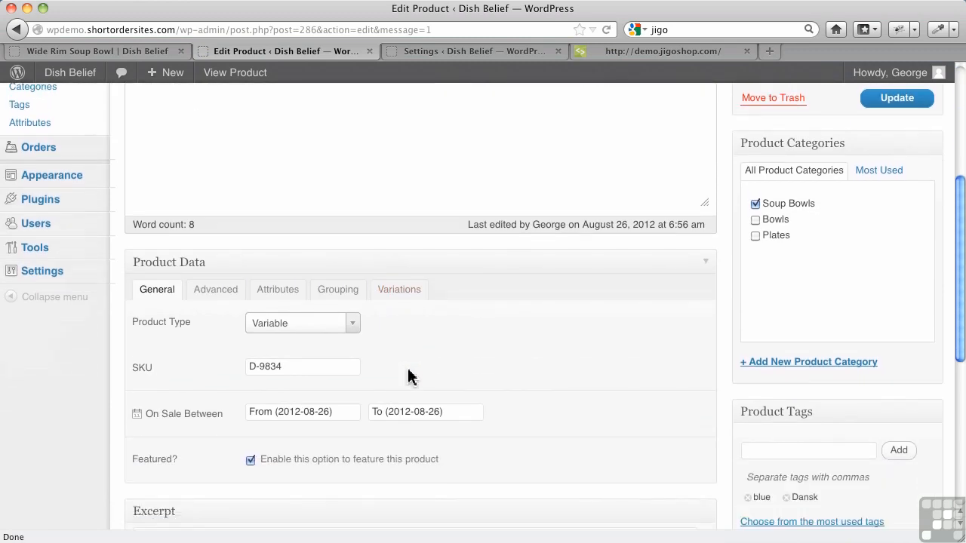
click(402, 301)
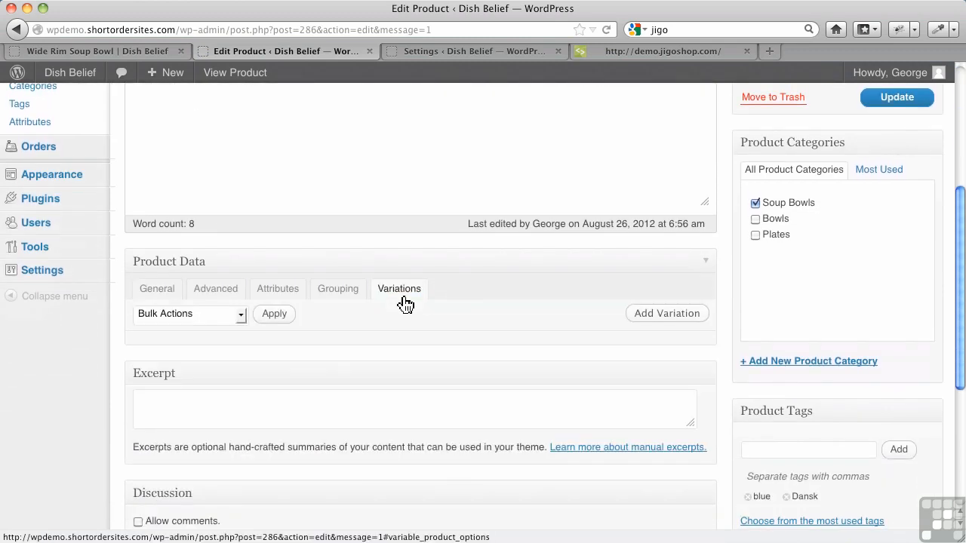
click(691, 321)
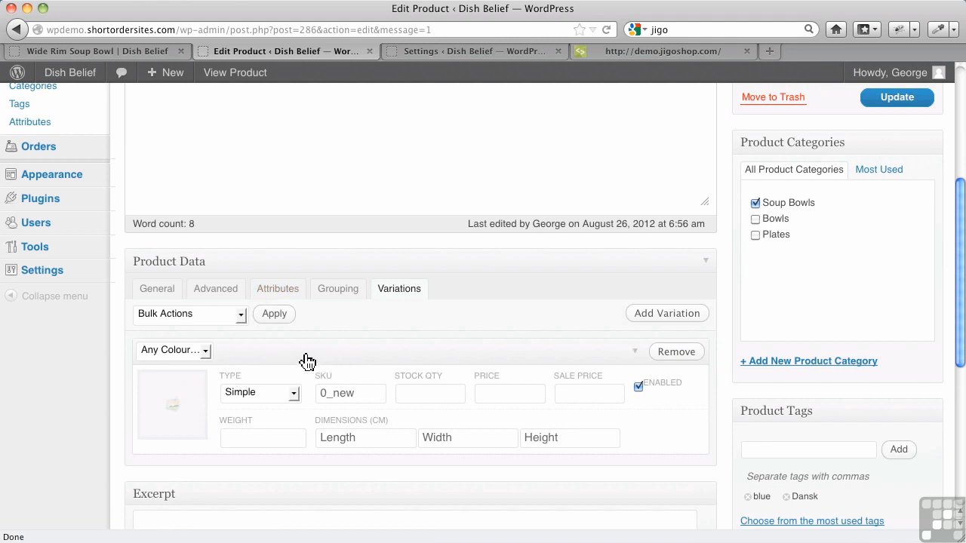
click(206, 356)
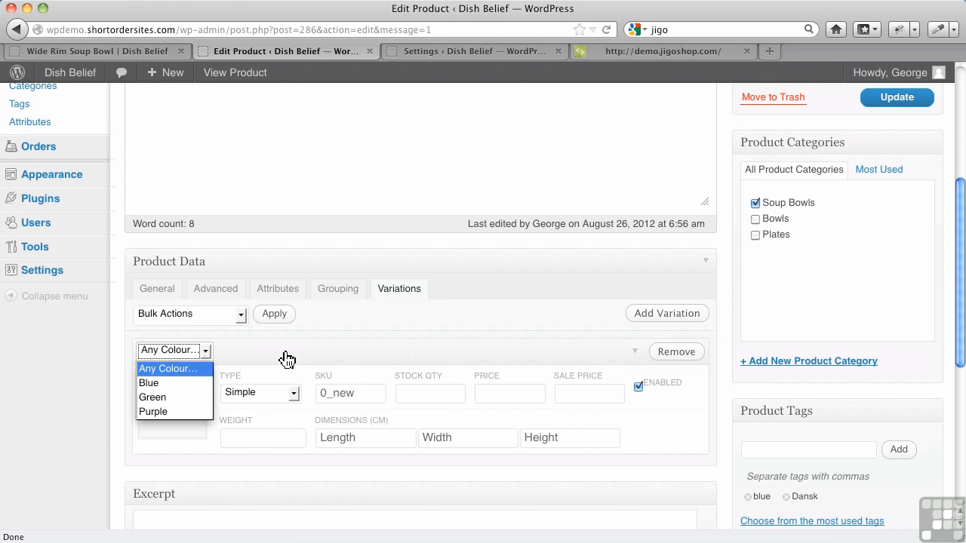
click(171, 383)
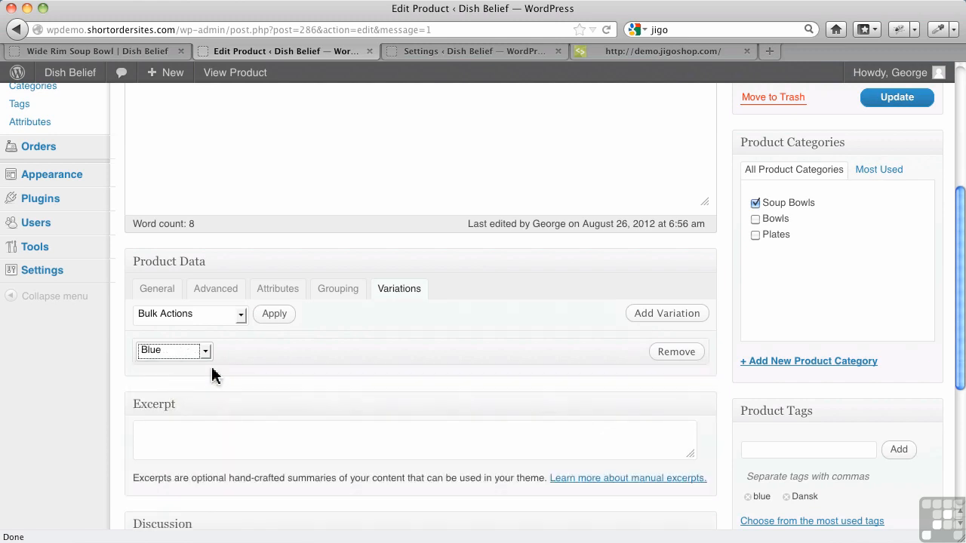
click(457, 362)
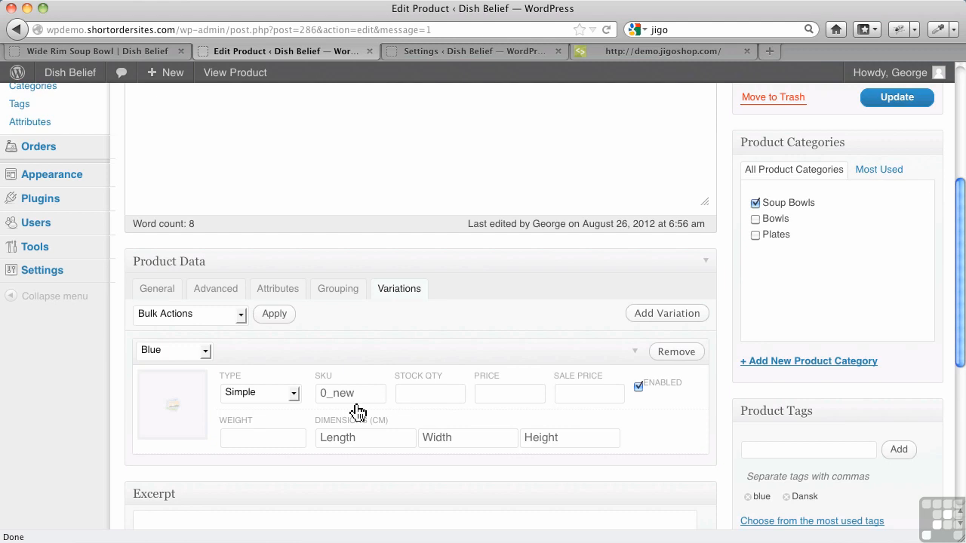
click(491, 397)
text(15.99)
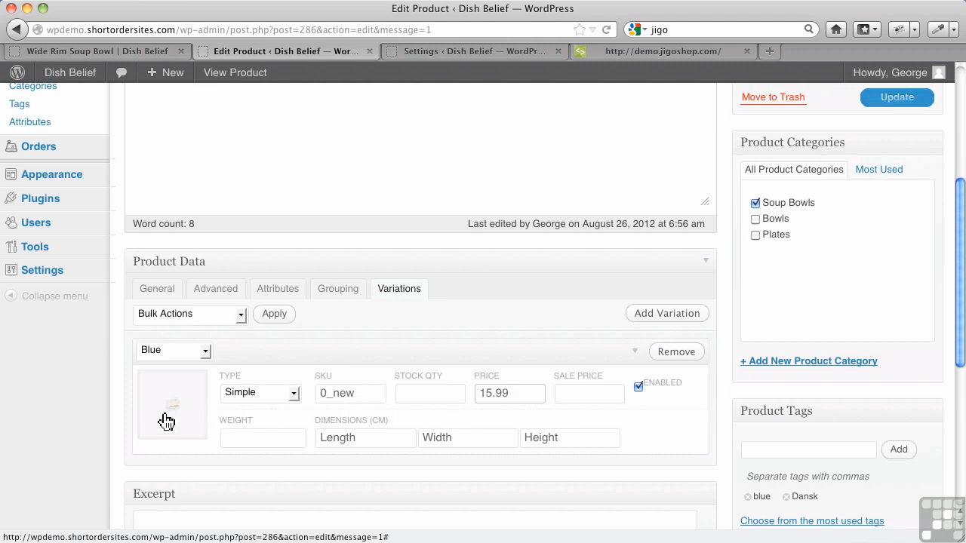
Upload cobalt-blue-wide-lip-bowl.jpg as the Blue variation's image and collapse that variation.
click(167, 420)
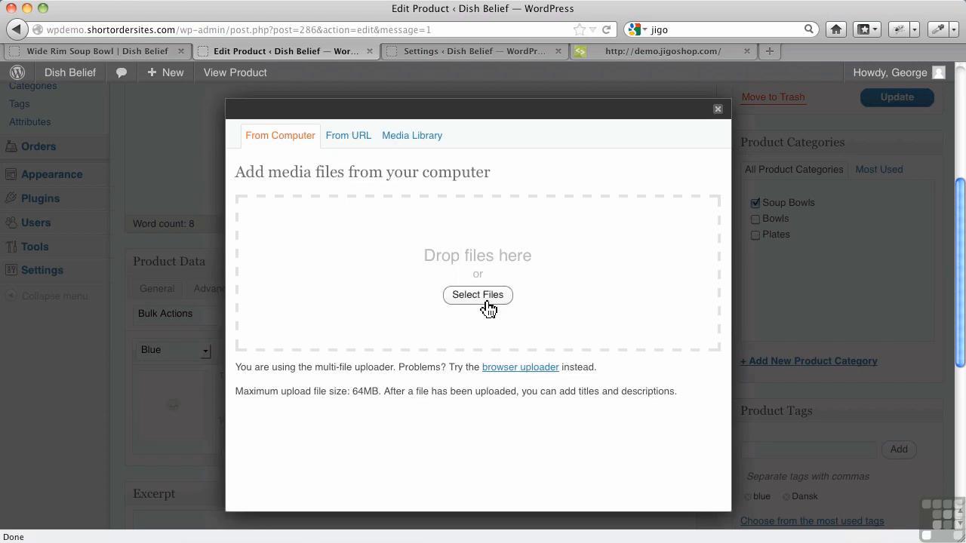
click(486, 301)
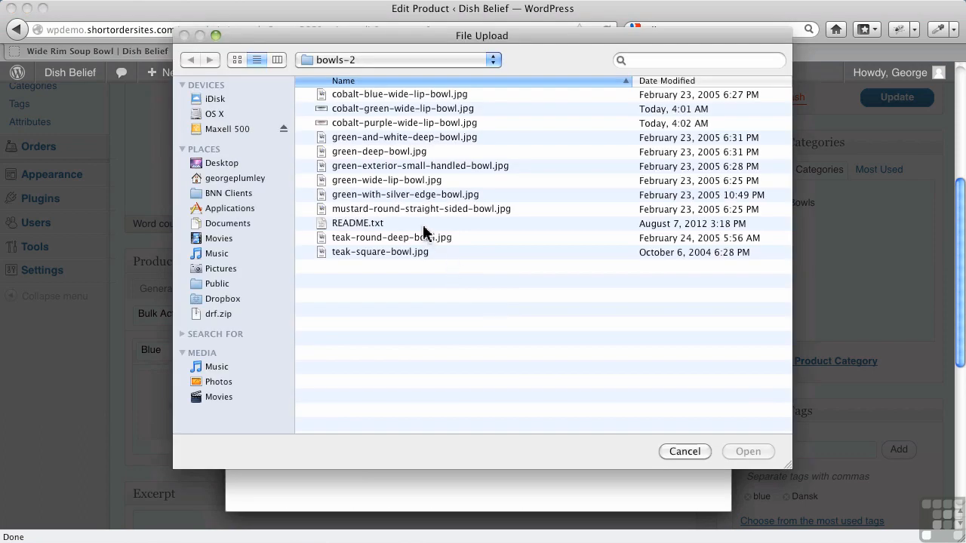
double_click(400, 100)
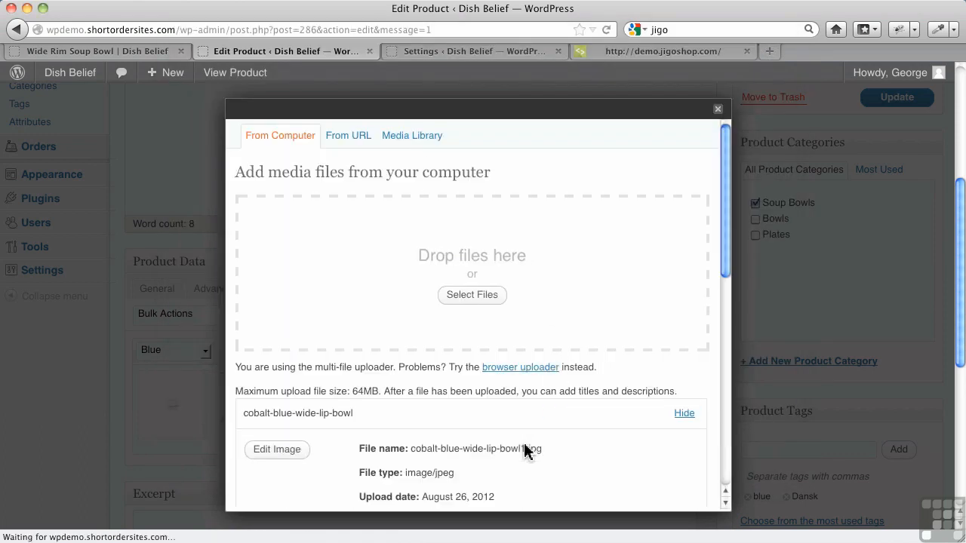
scroll(513, 437, down, 3)
scroll(511, 432, down, 10)
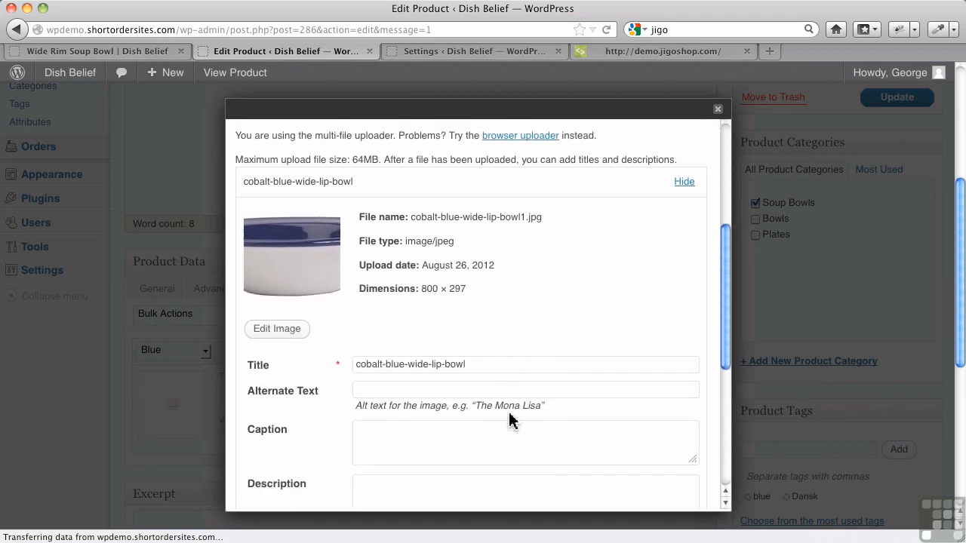
scroll(496, 410, down, 6)
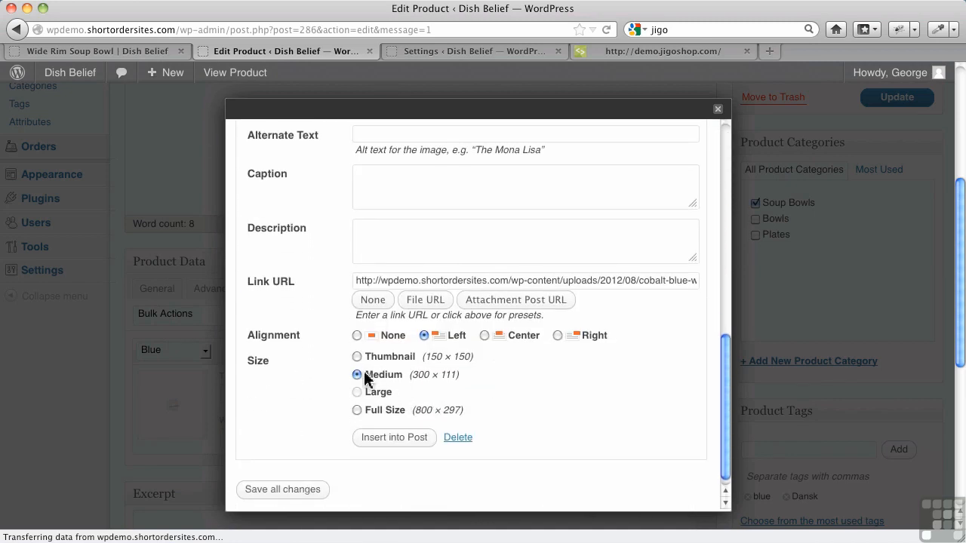
click(398, 433)
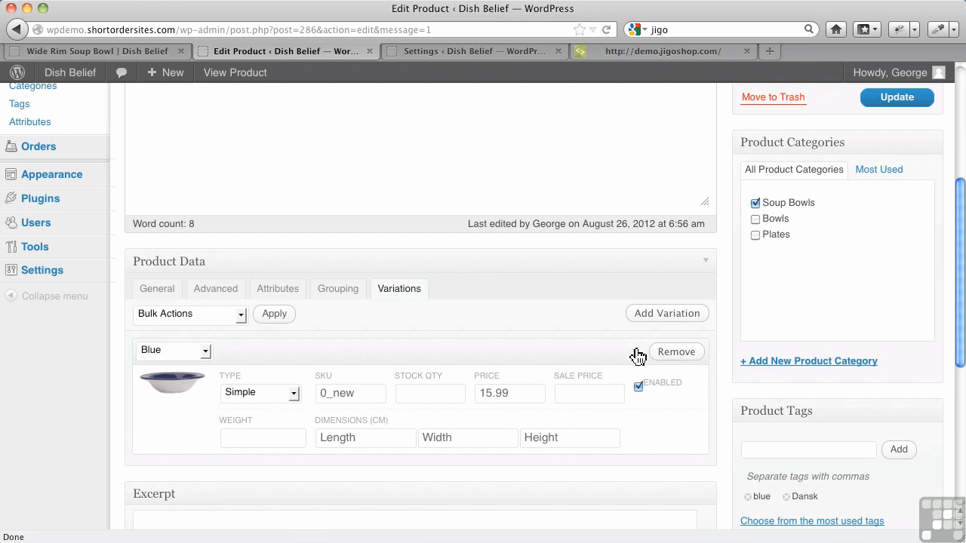
click(535, 356)
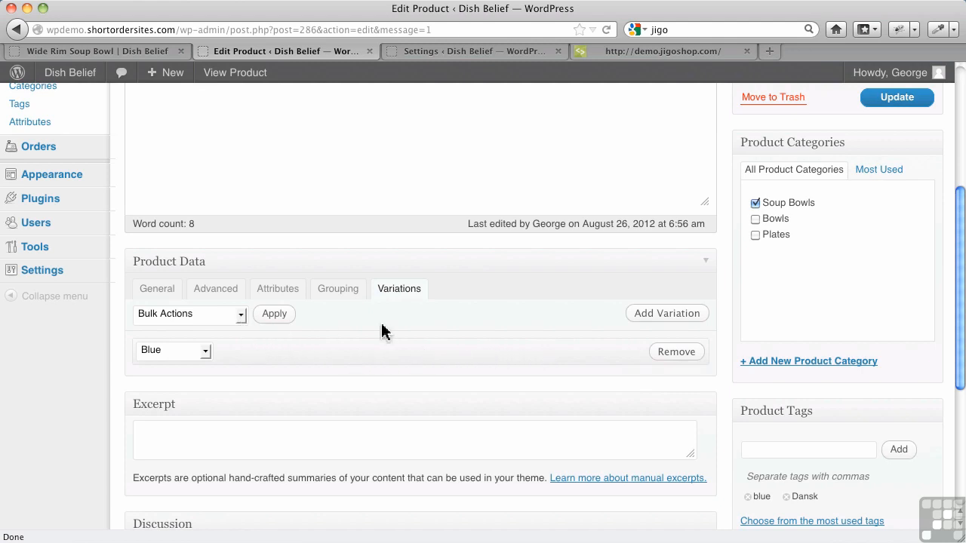
Add a second product variation for the colour Green with a price of 15.99.
click(632, 317)
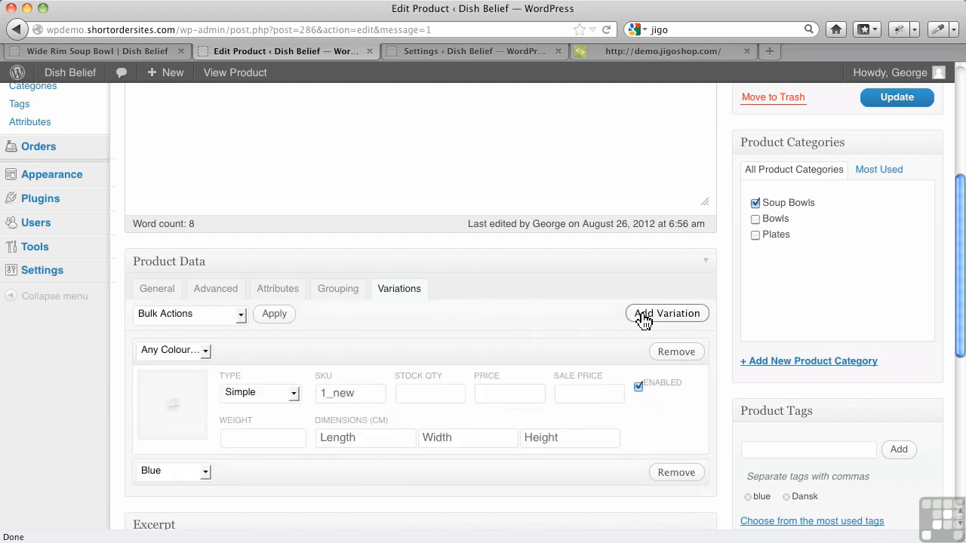
click(205, 351)
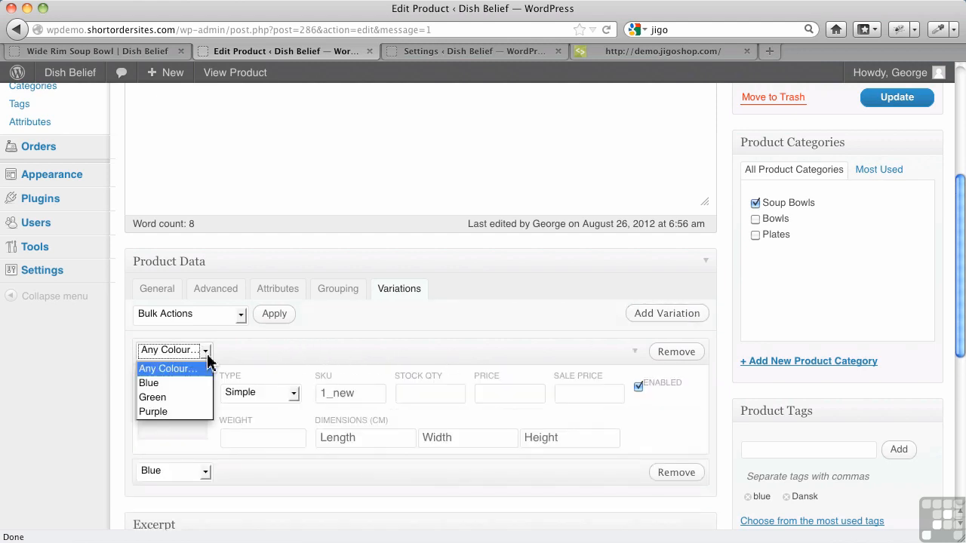
click(187, 399)
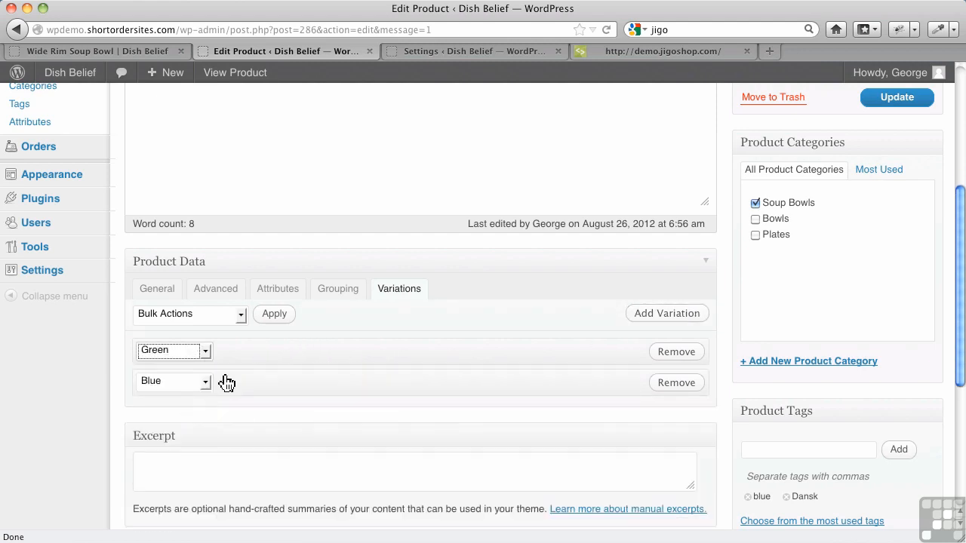
click(360, 360)
click(528, 396)
text(15.99)
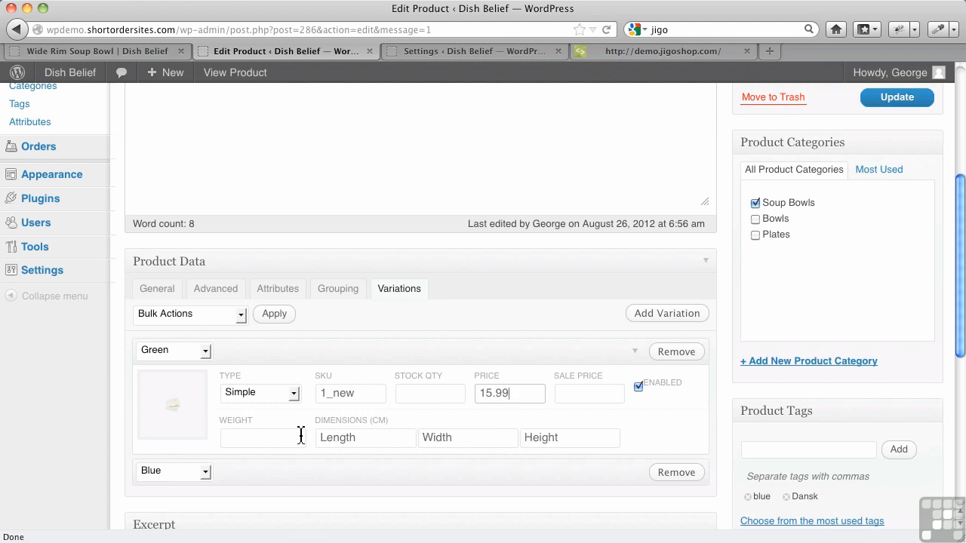
Upload cobalt-green-wide-lip-bowl.jpg and insert it as the Green variation's image.
click(177, 420)
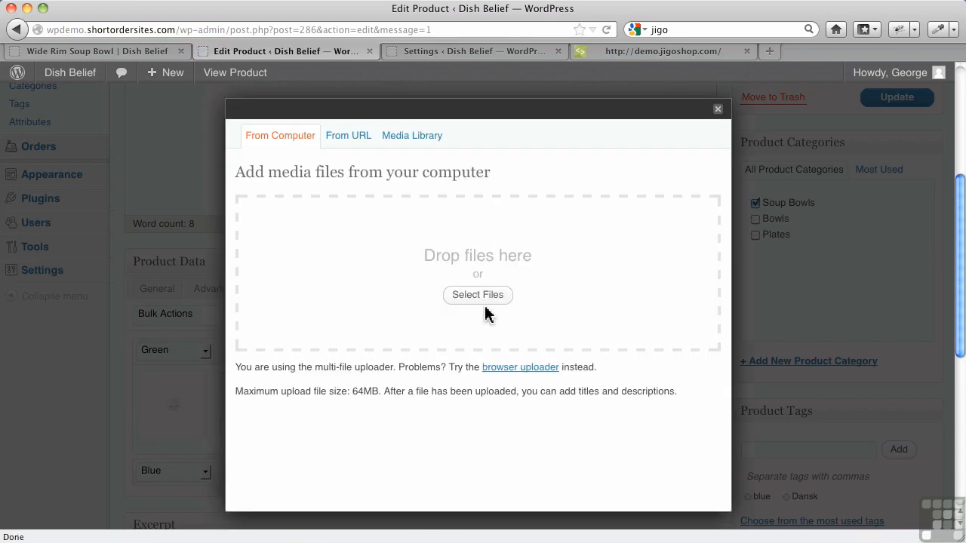
click(484, 294)
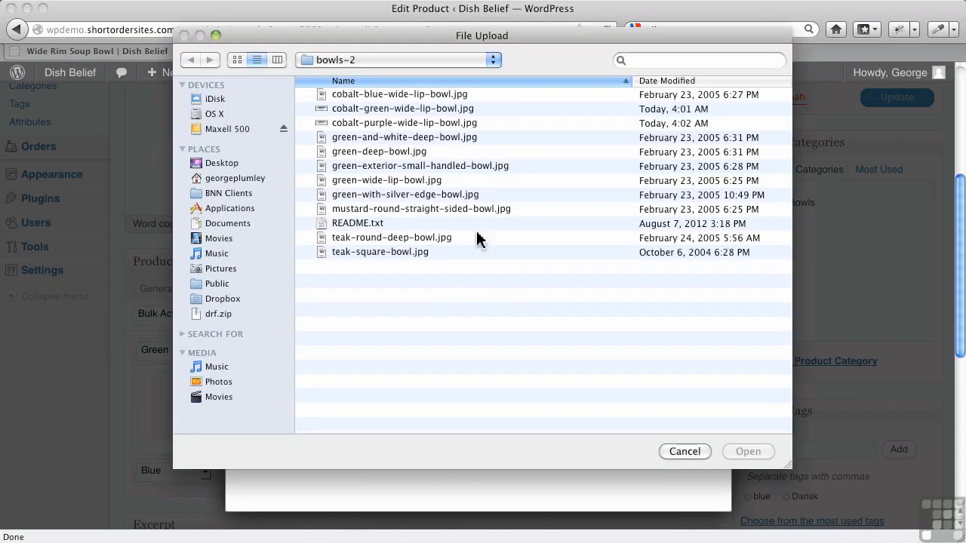
click(406, 112)
double_click(407, 112)
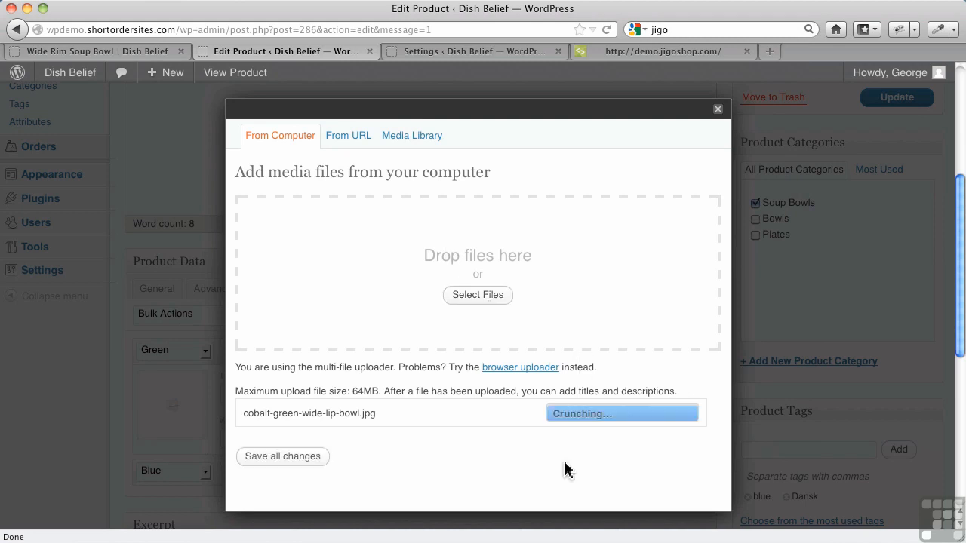
scroll(556, 445, down, 10)
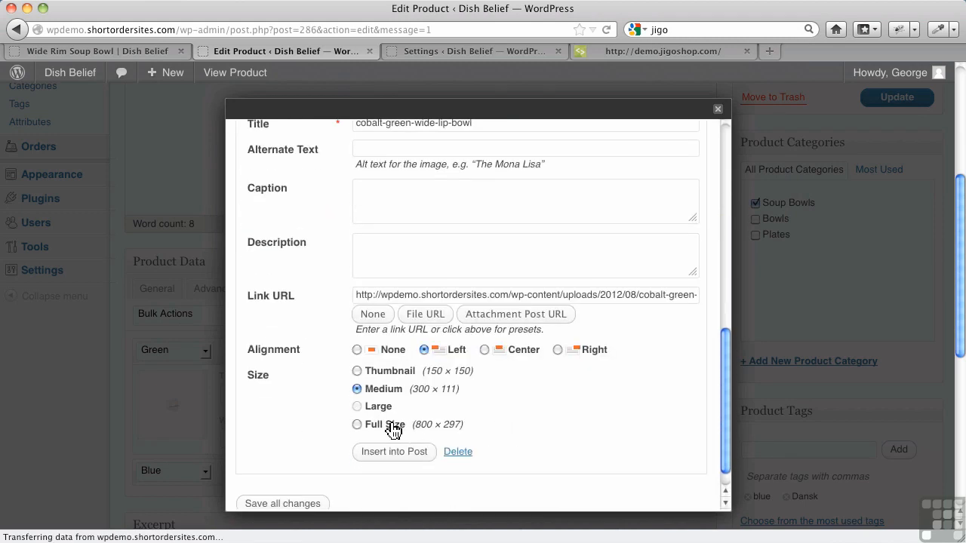
click(400, 453)
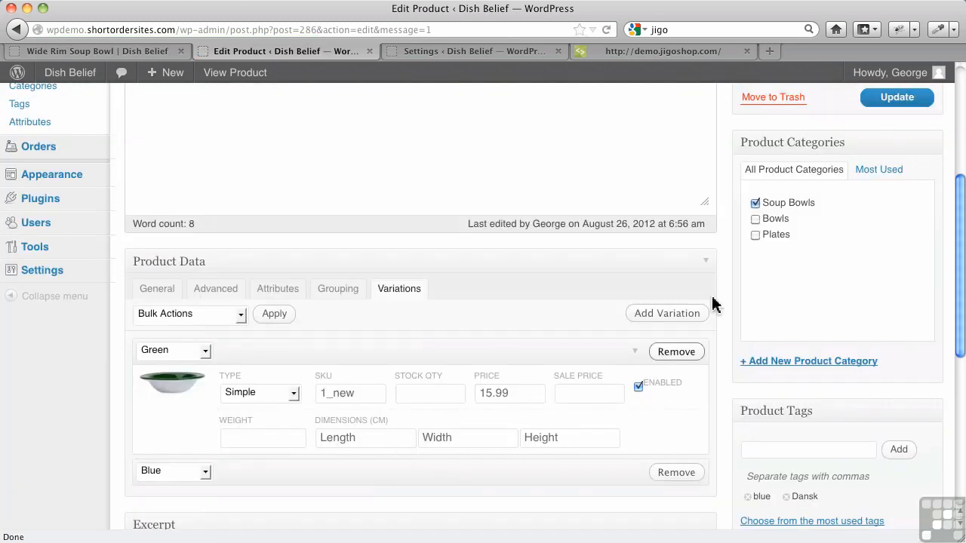
Save the updated product and reload the Wide Rim Soup Bowl's storefront page.
click(899, 105)
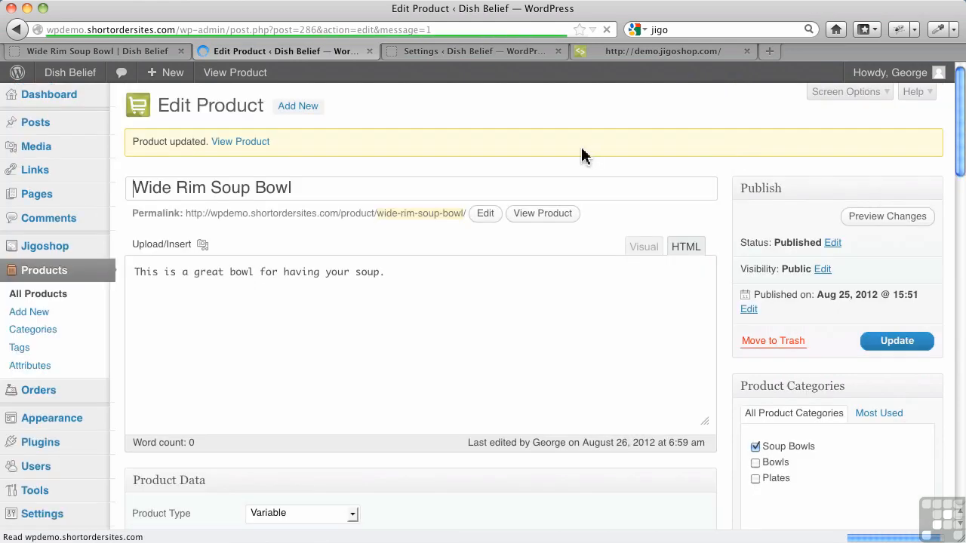
click(130, 52)
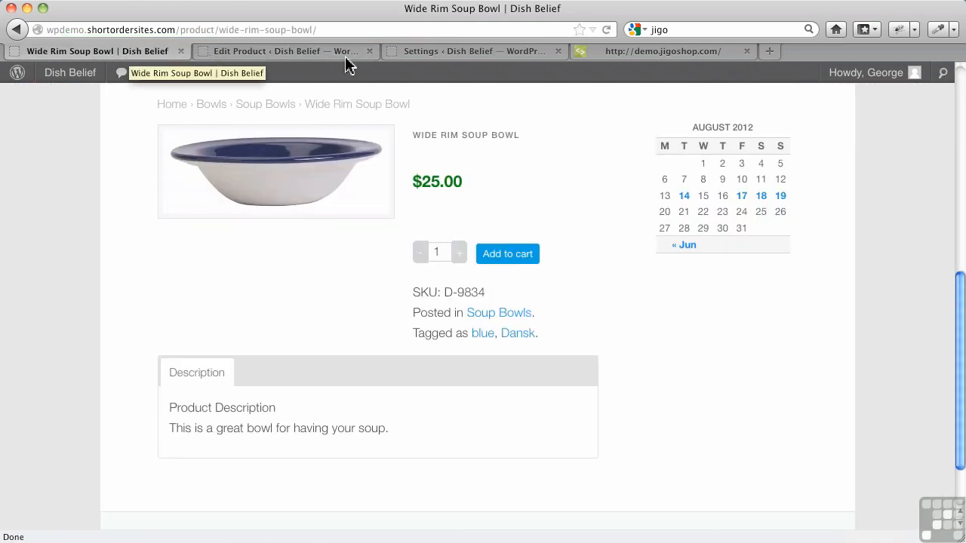
click(605, 30)
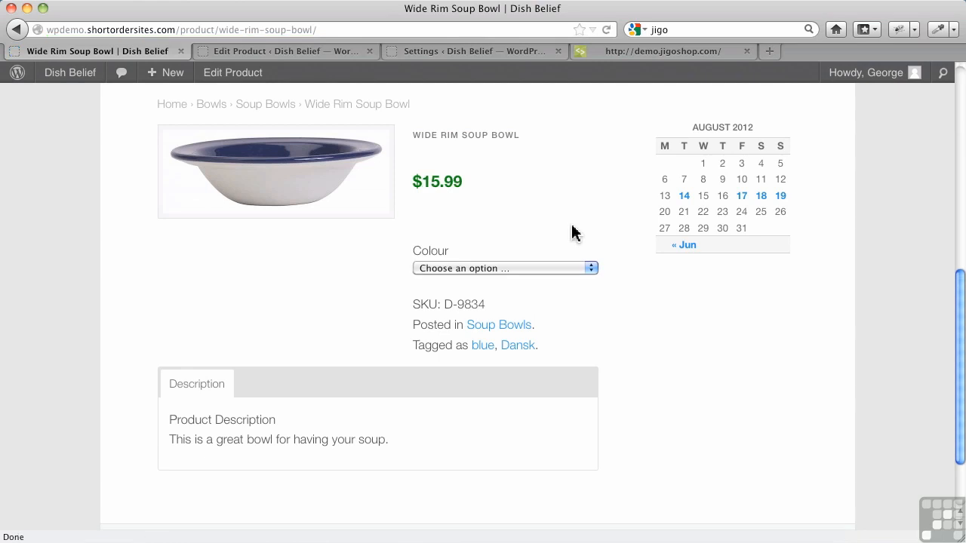
Check the price and image on the storefront page for the Blue and Green colour options.
click(501, 269)
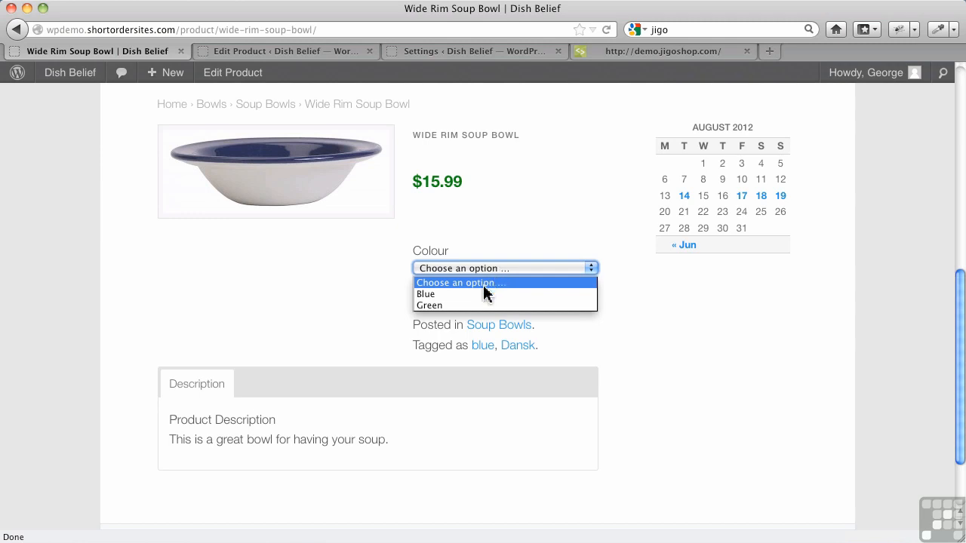
click(483, 294)
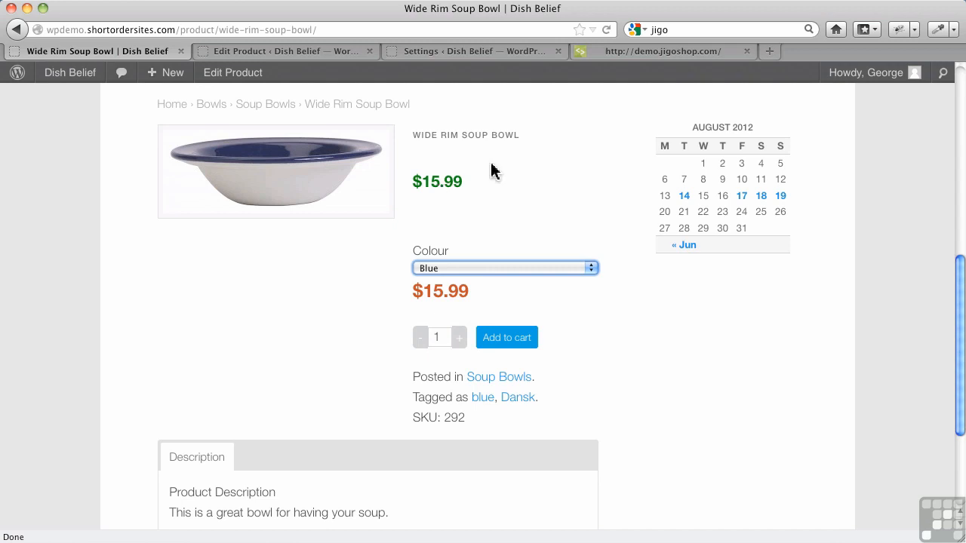
drag(485, 189, 413, 188)
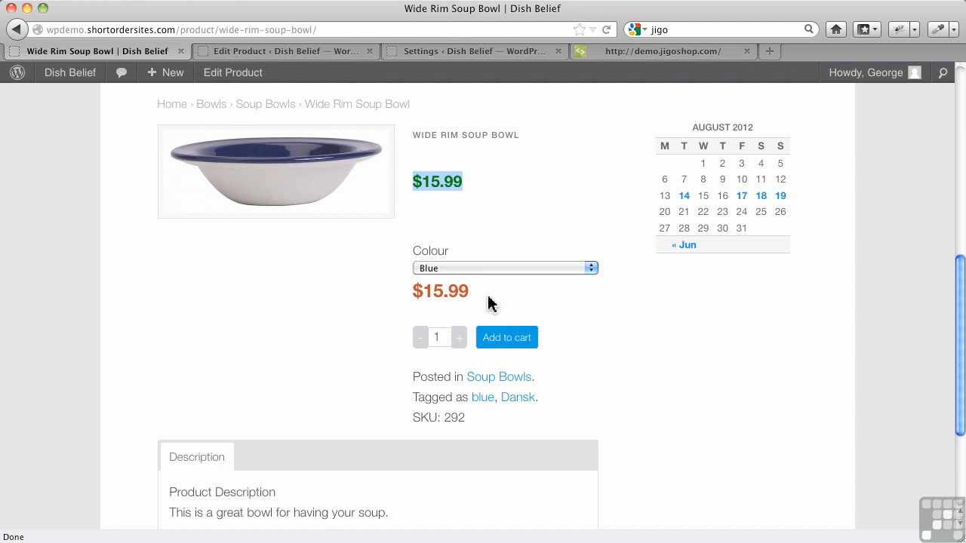
scroll(488, 304, down, 1)
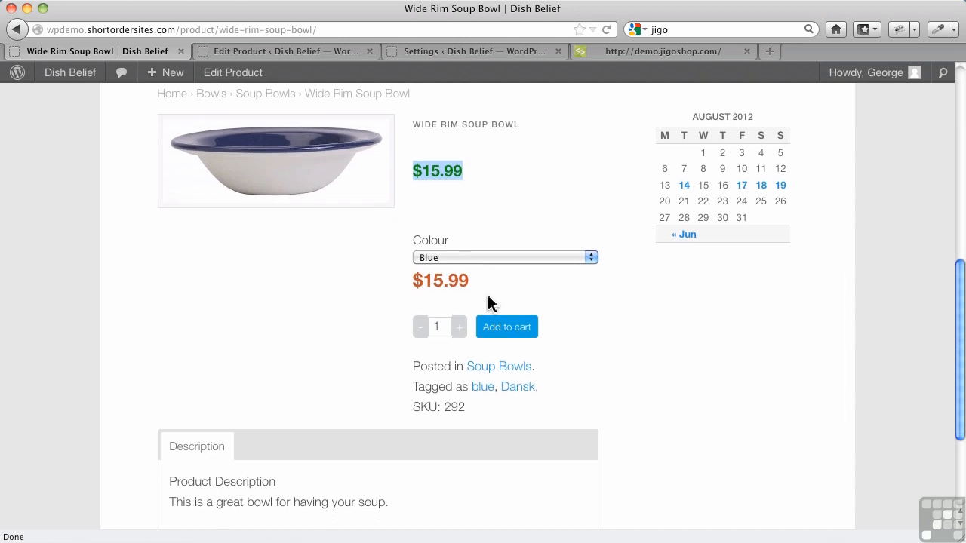
click(518, 255)
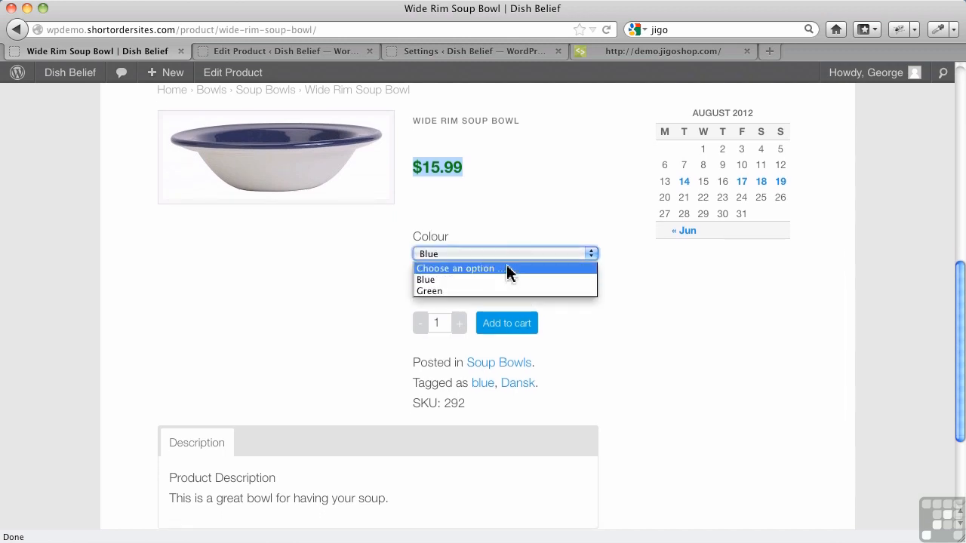
click(494, 291)
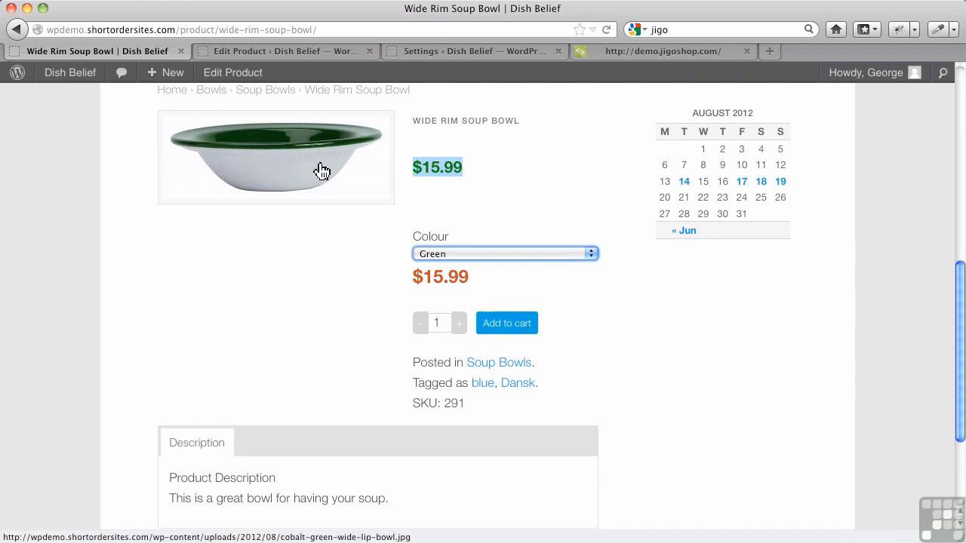
click(476, 252)
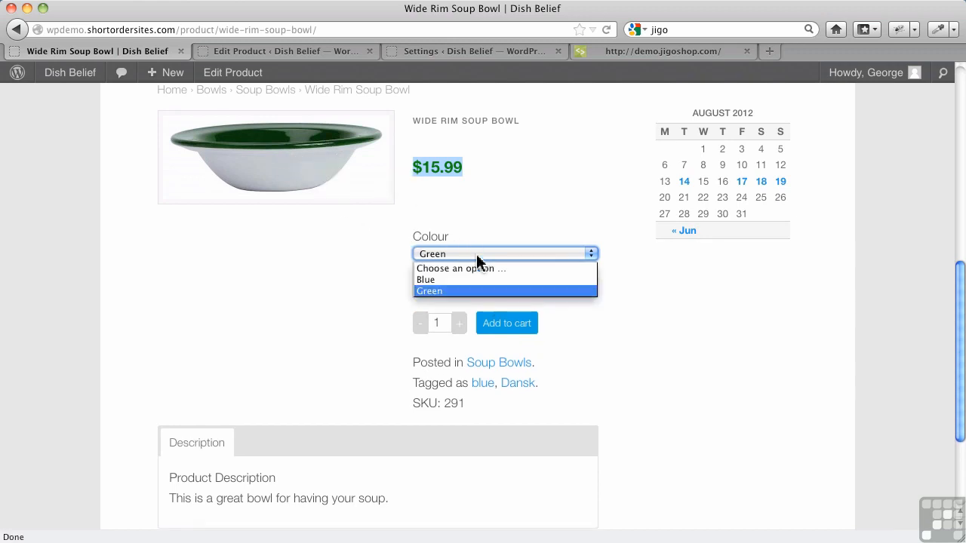
click(467, 290)
click(489, 253)
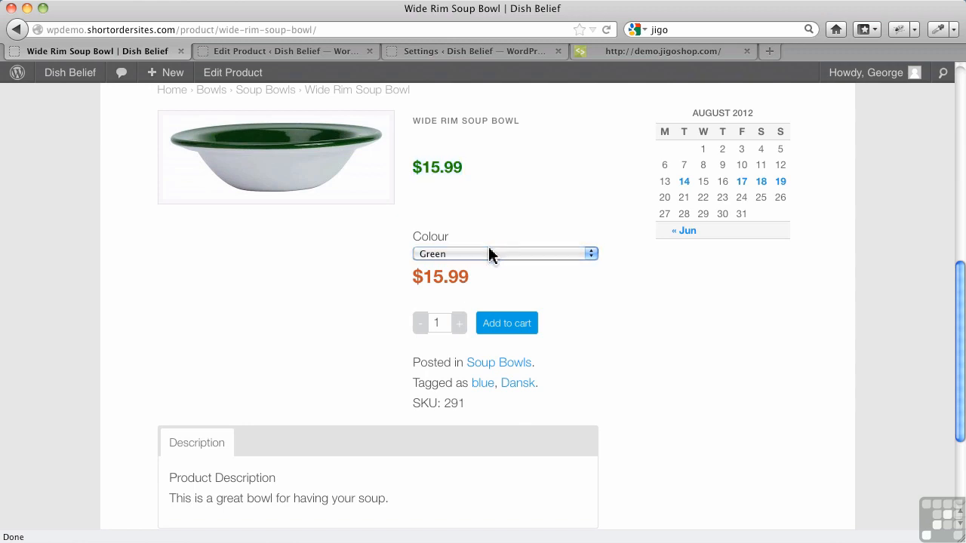
click(476, 280)
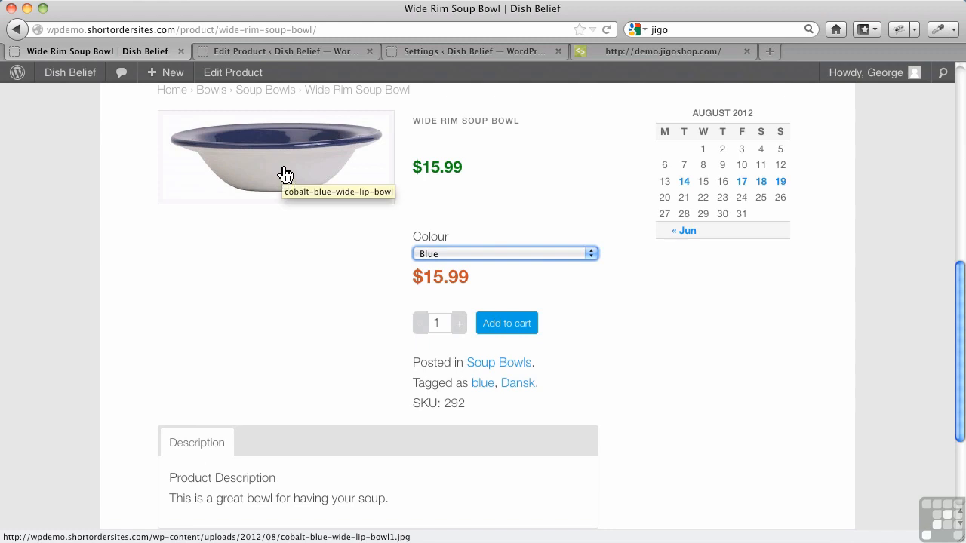
Add a new product attribute labelled Size with the Multiselect type and no slug entered.
click(312, 54)
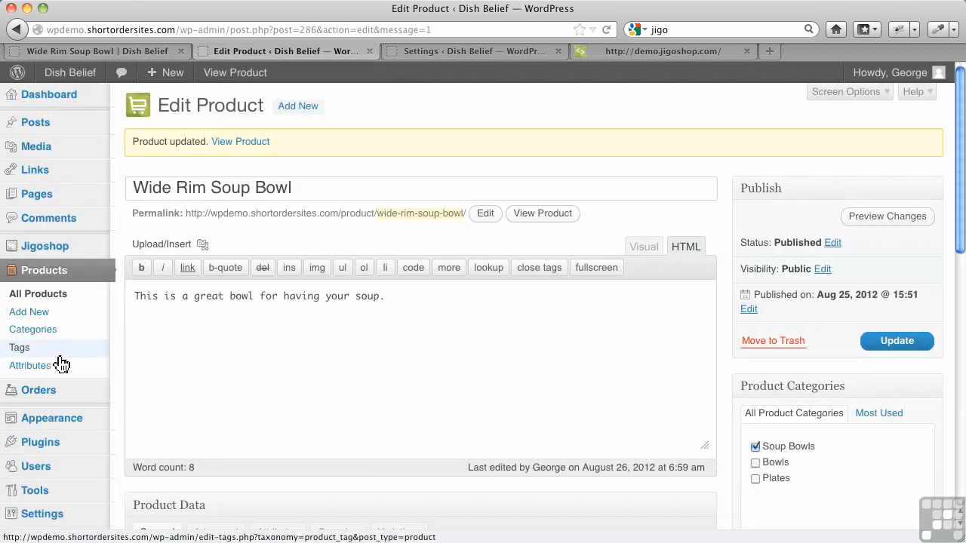
click(30, 365)
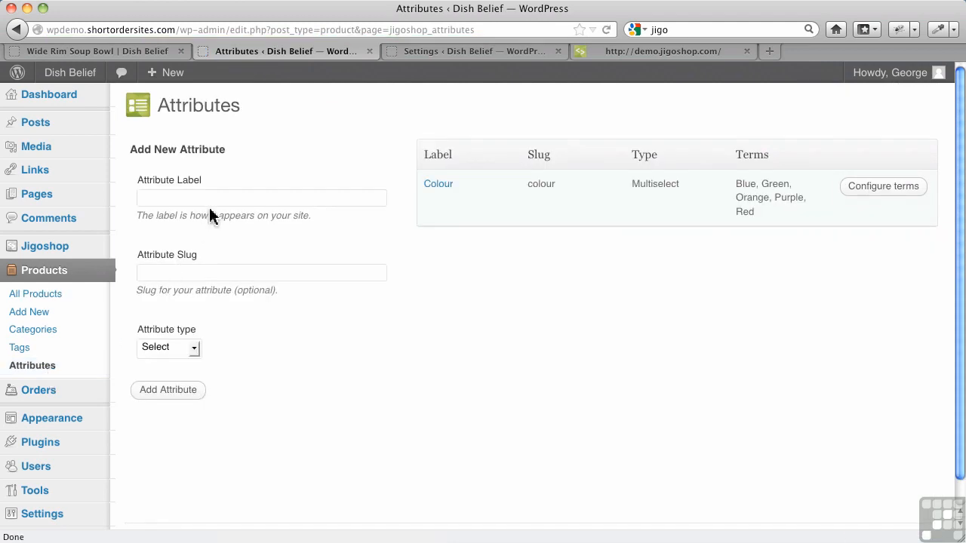
click(217, 201)
text(Size)
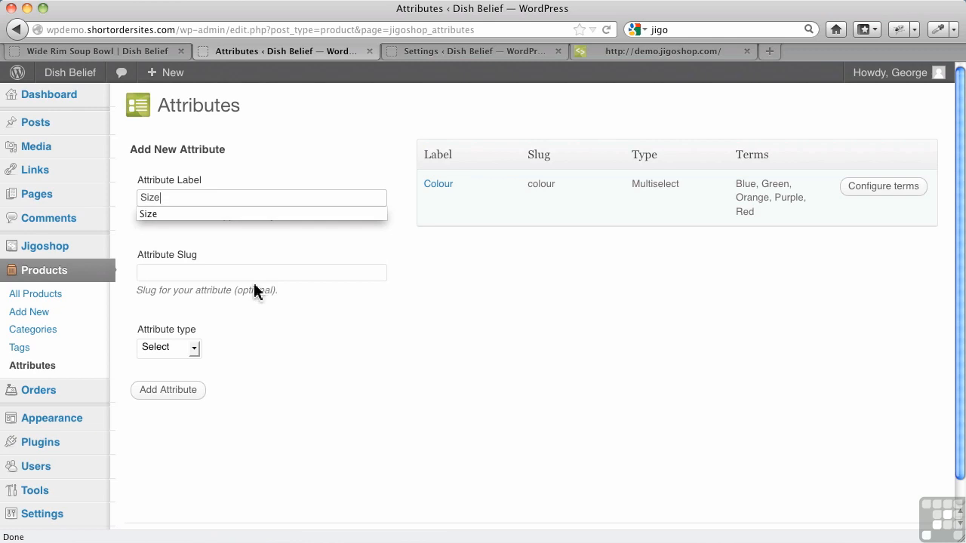
click(251, 273)
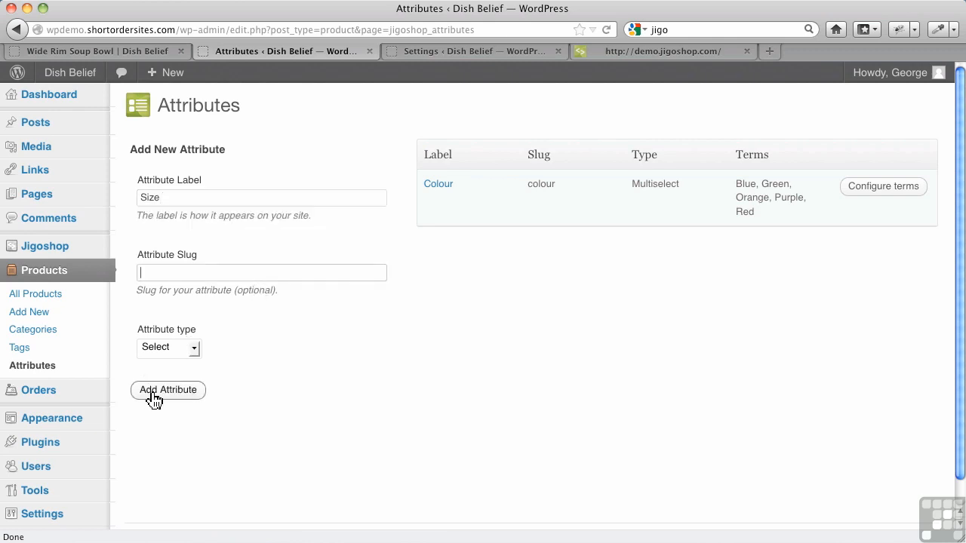
click(173, 347)
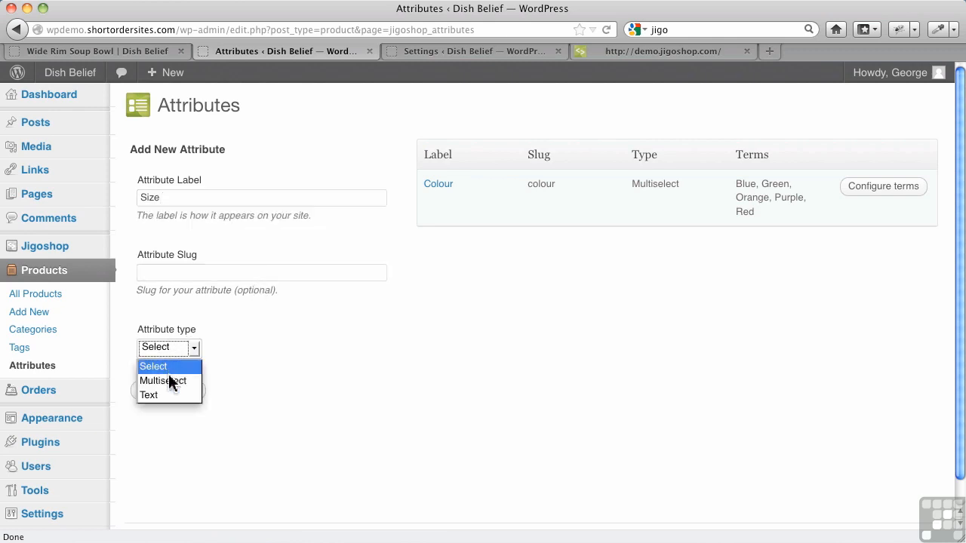
click(169, 379)
click(168, 392)
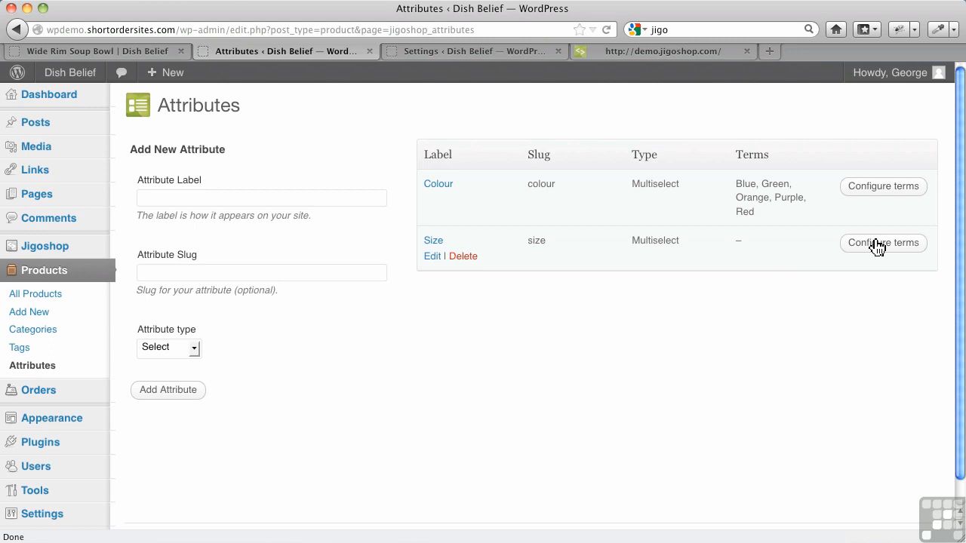
Configure the Size attribute's terms by adding Small with the slug 01-small.
click(864, 247)
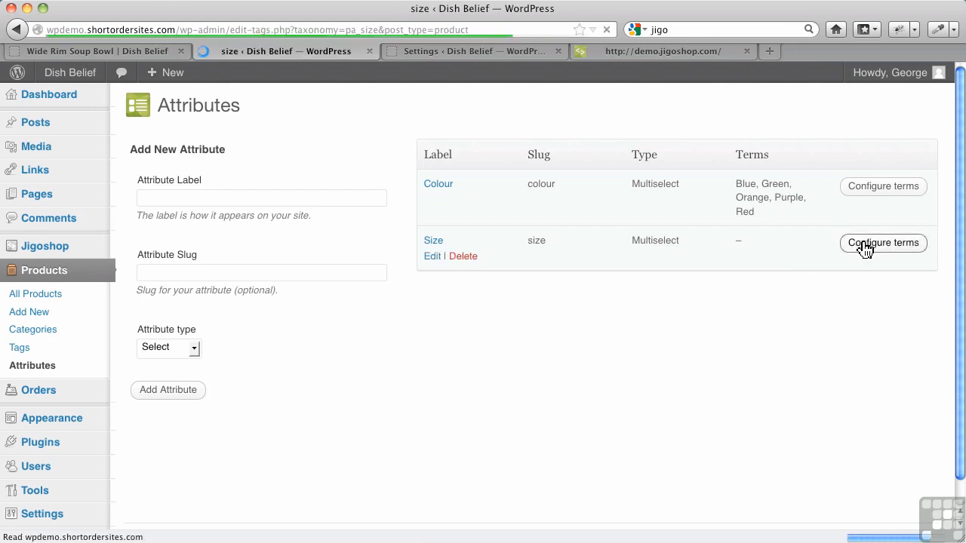
click(275, 205)
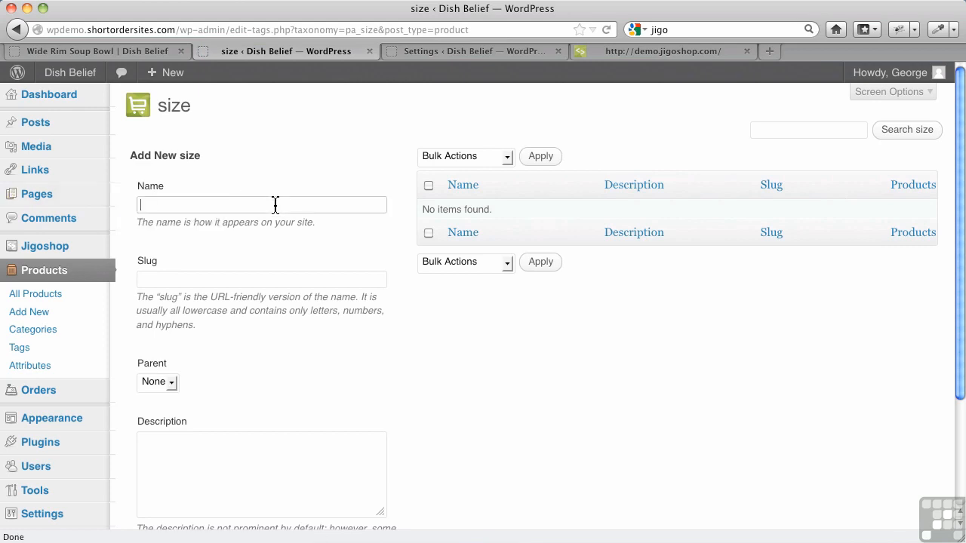
text(Small)
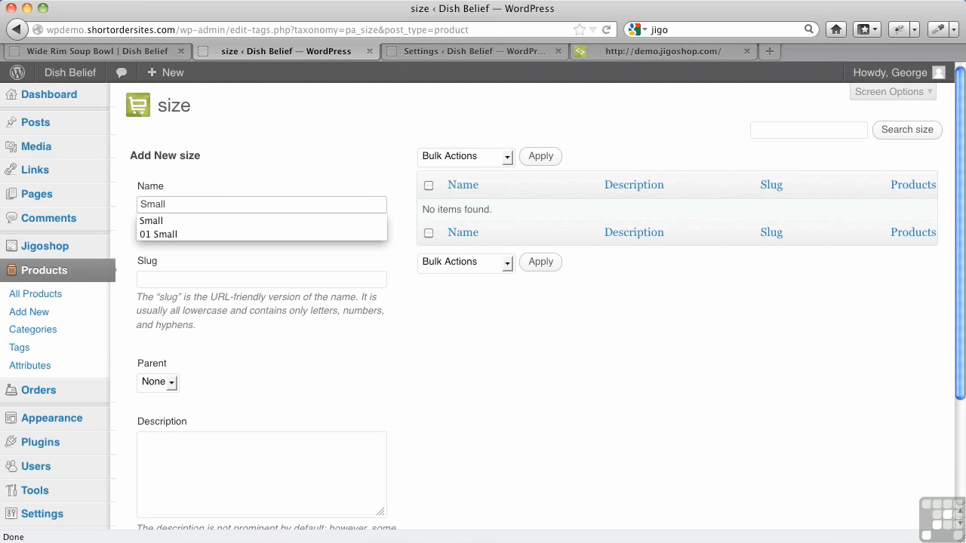
click(235, 223)
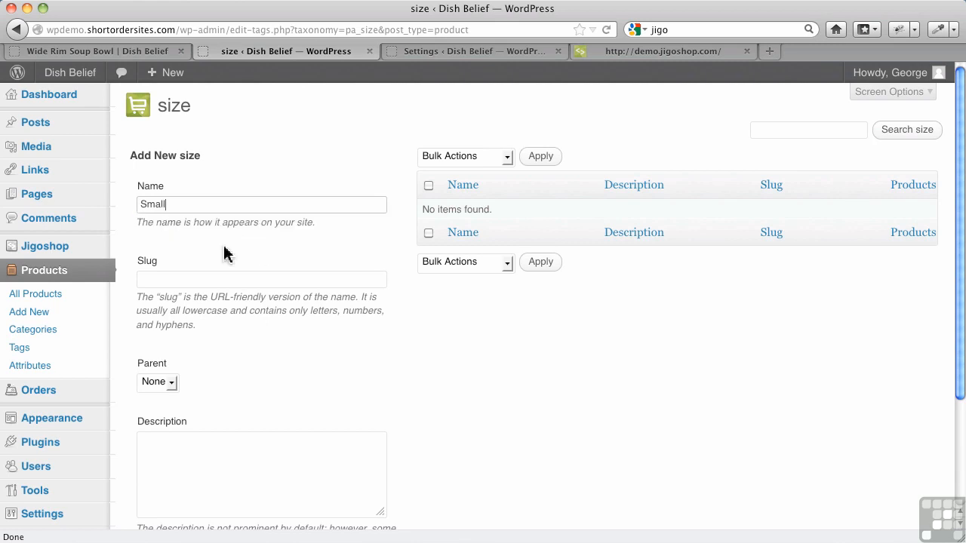
click(200, 282)
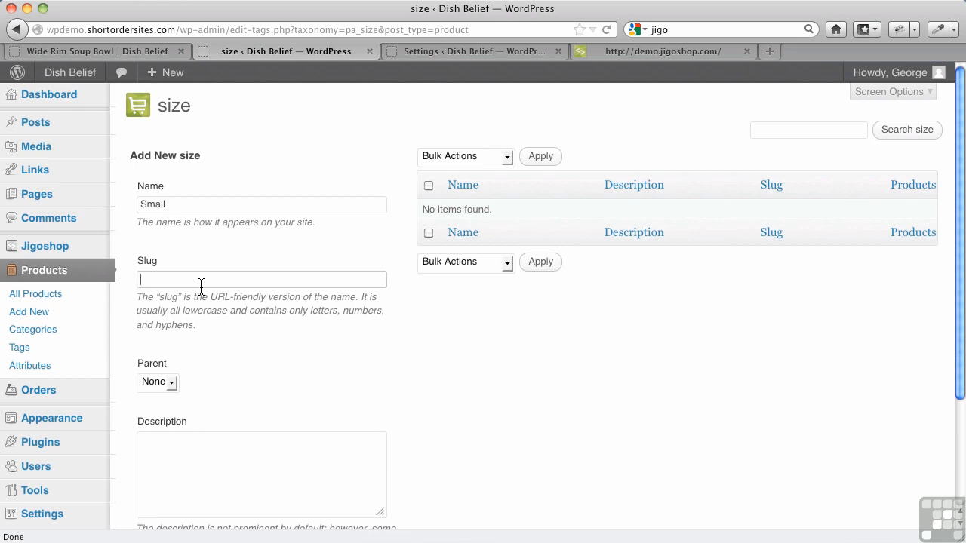
text(01)
click(192, 295)
scroll(181, 386, down, 3)
click(168, 501)
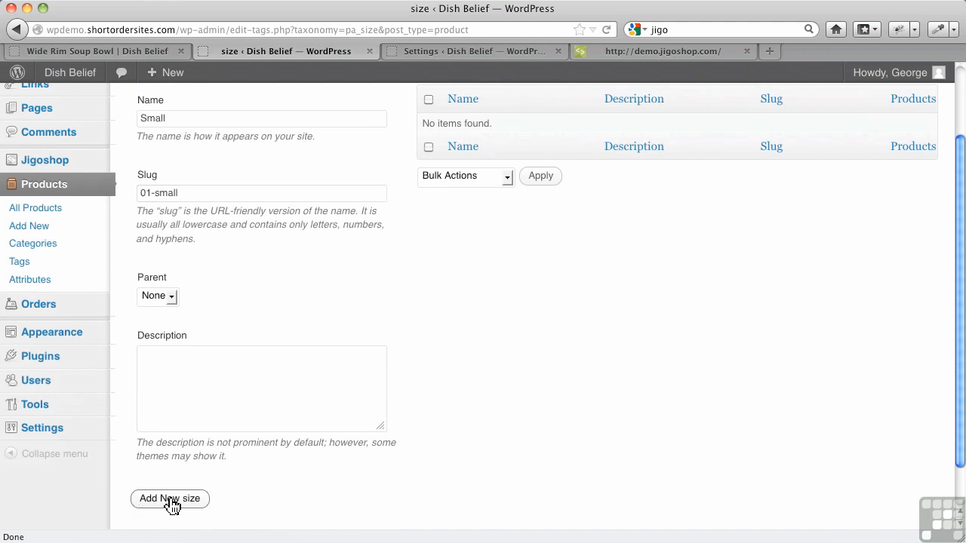
Add the size term Medium with the slug 02-medium.
scroll(555, 418, up, 3)
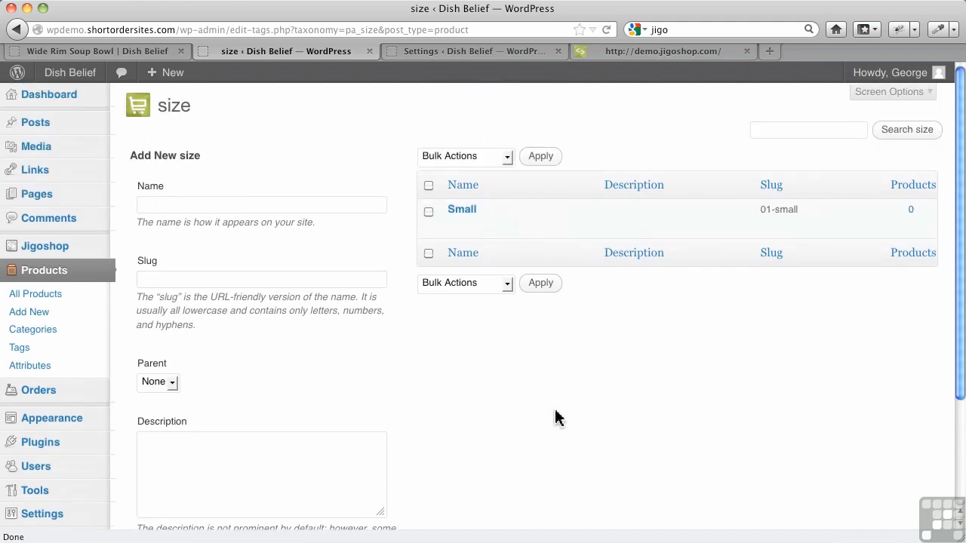
click(203, 202)
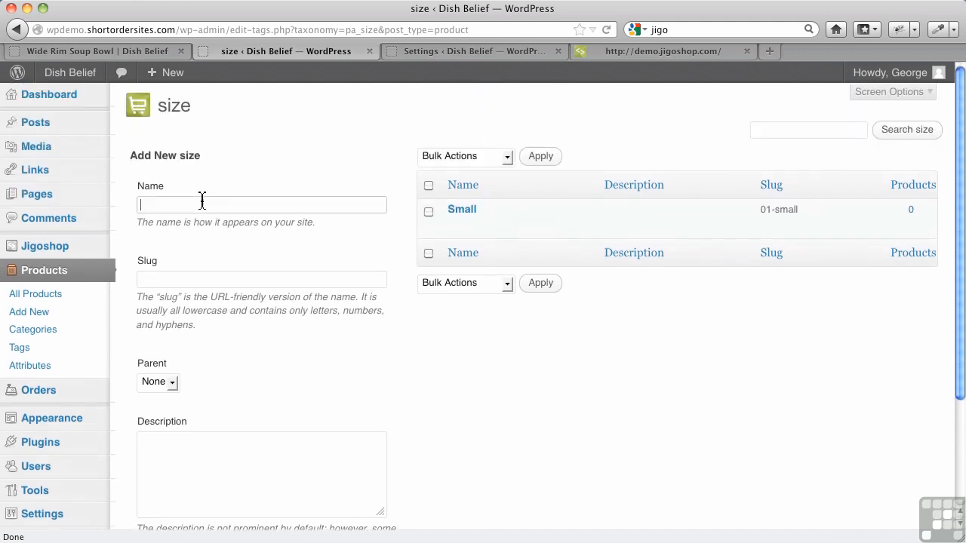
text(M)
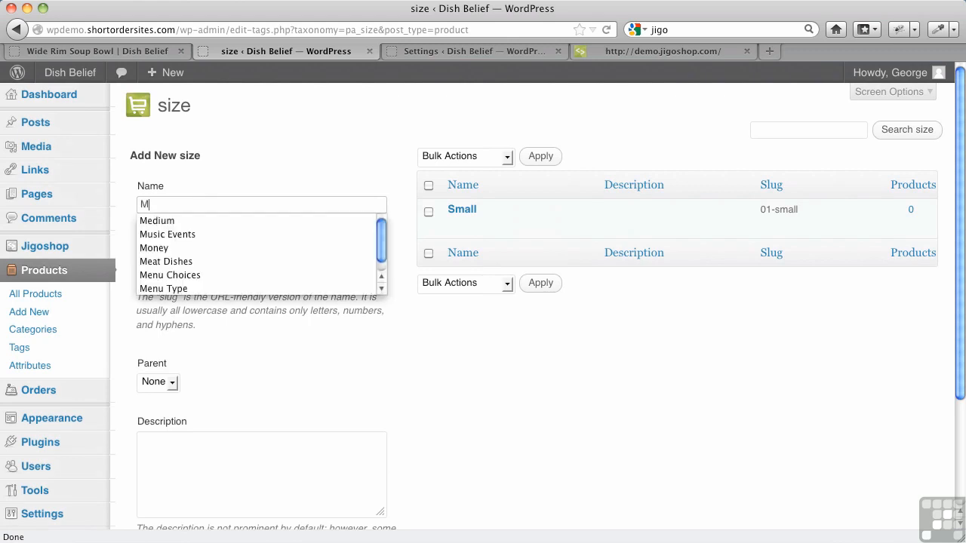
click(161, 220)
click(174, 277)
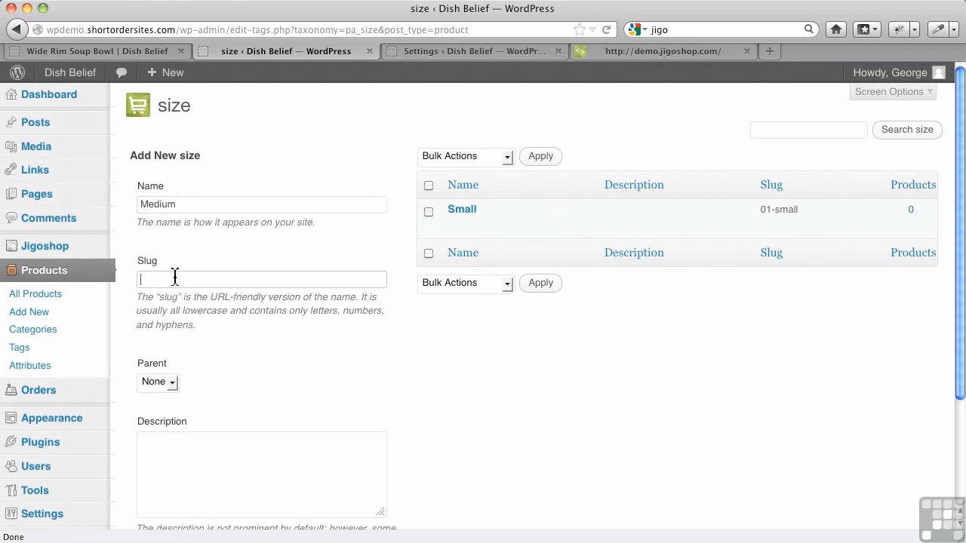
text(02)
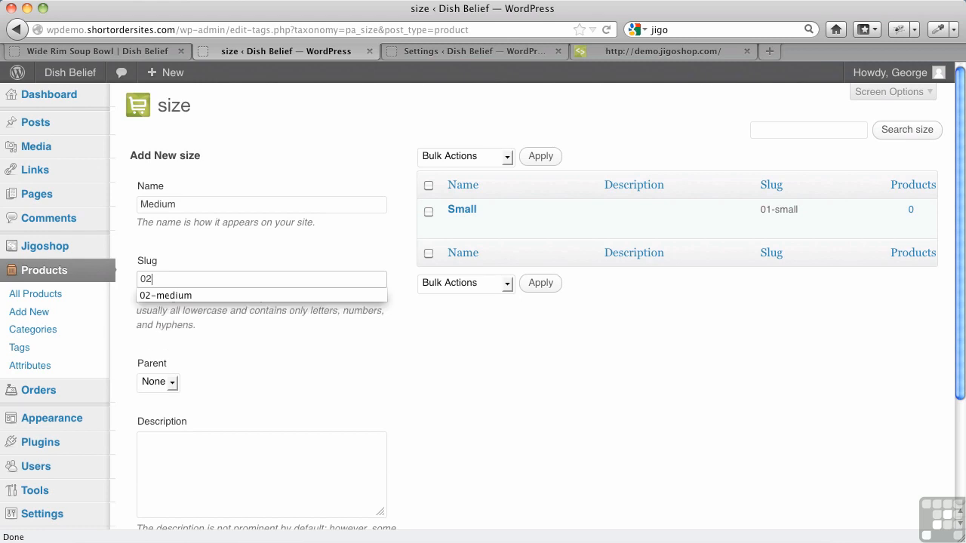
click(145, 296)
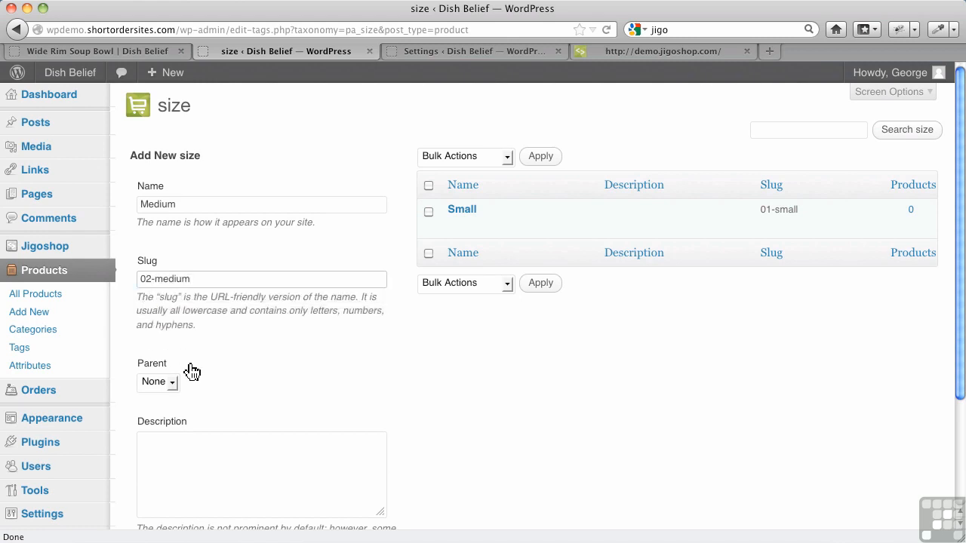
scroll(190, 377, down, 3)
click(178, 507)
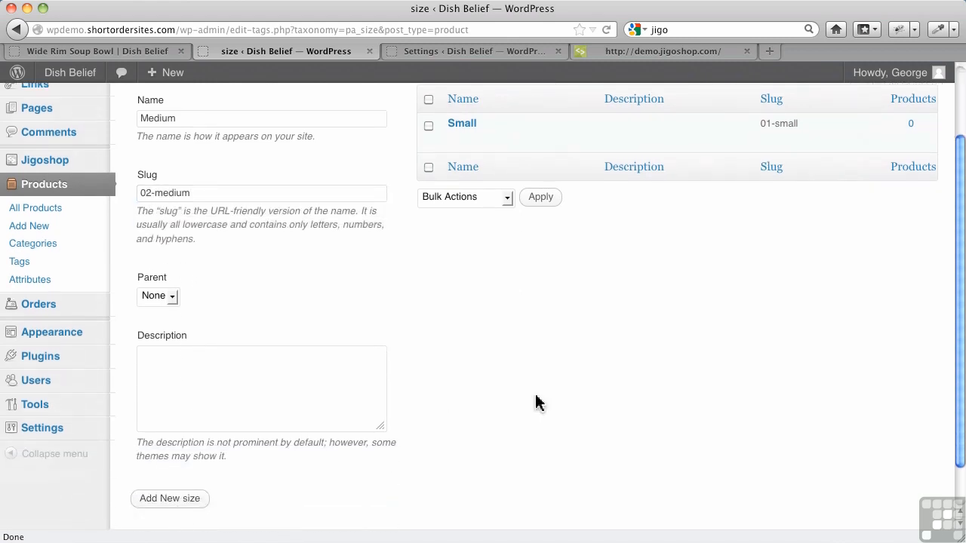
Add the size term Large with the slug 03-large.
scroll(554, 397, up, 3)
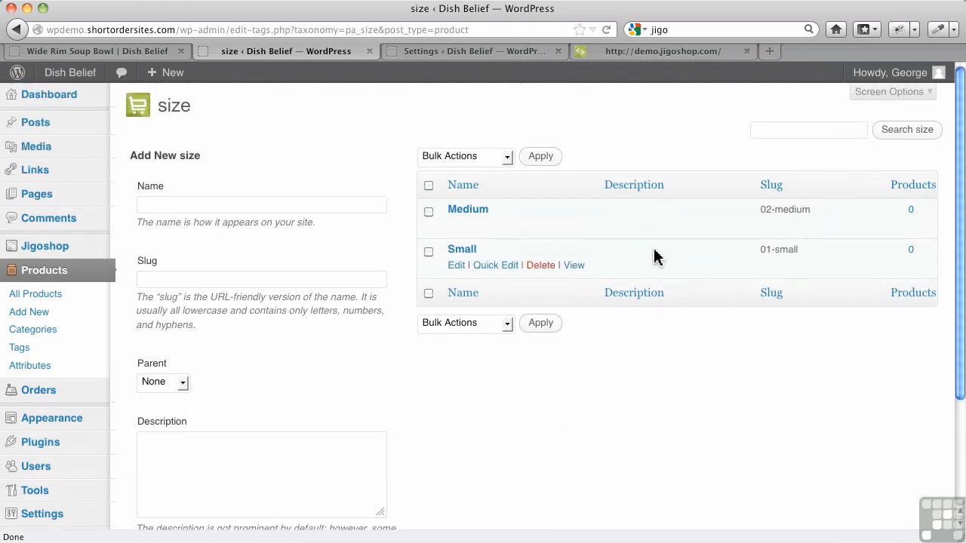
click(215, 208)
text(Large)
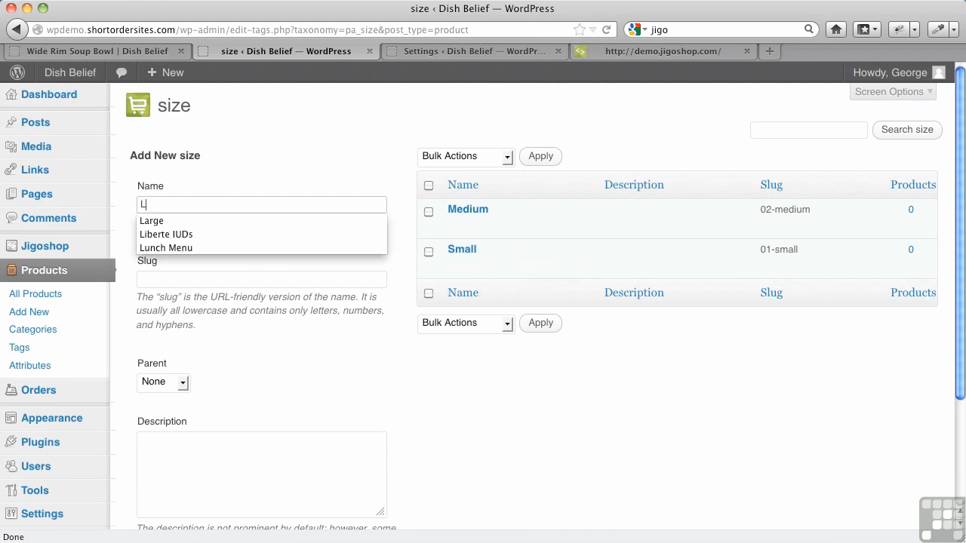
click(206, 221)
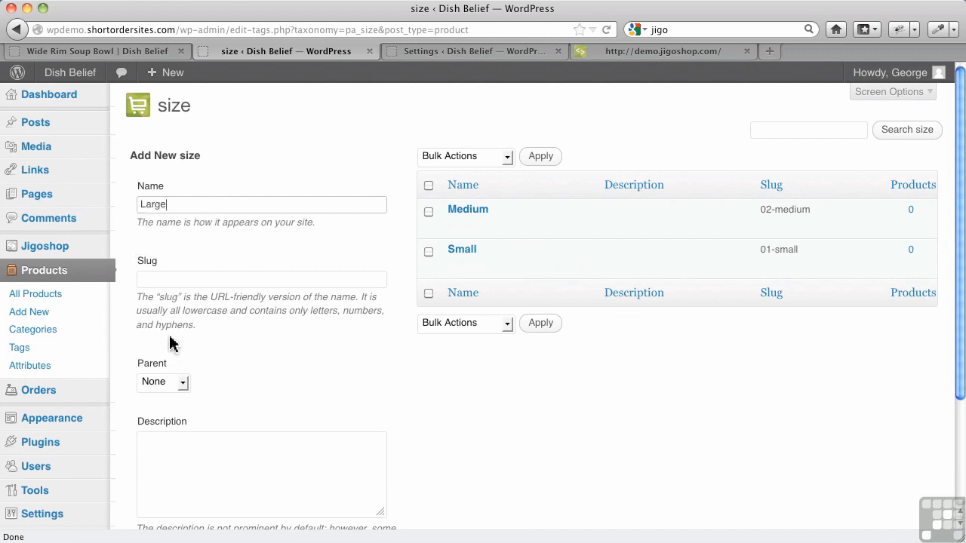
click(176, 278)
text(03)
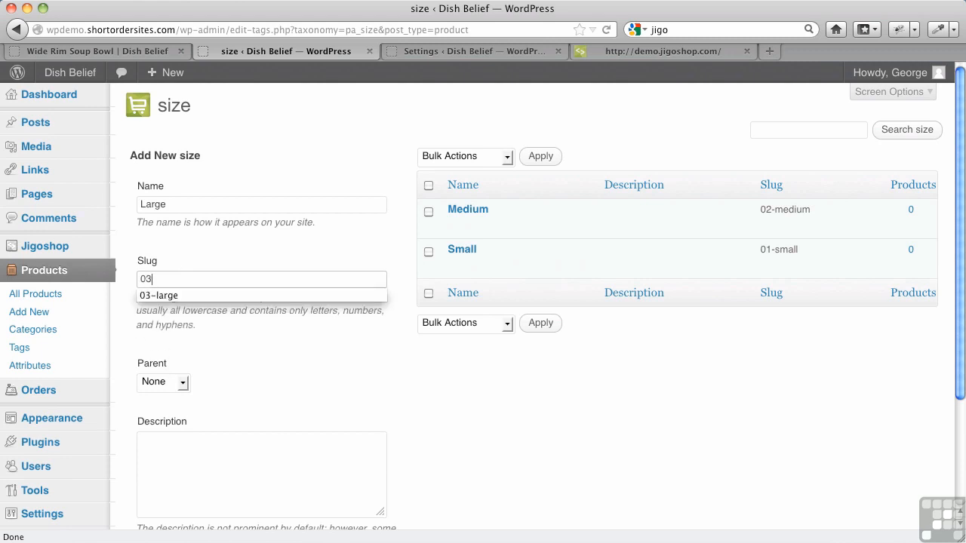
click(168, 295)
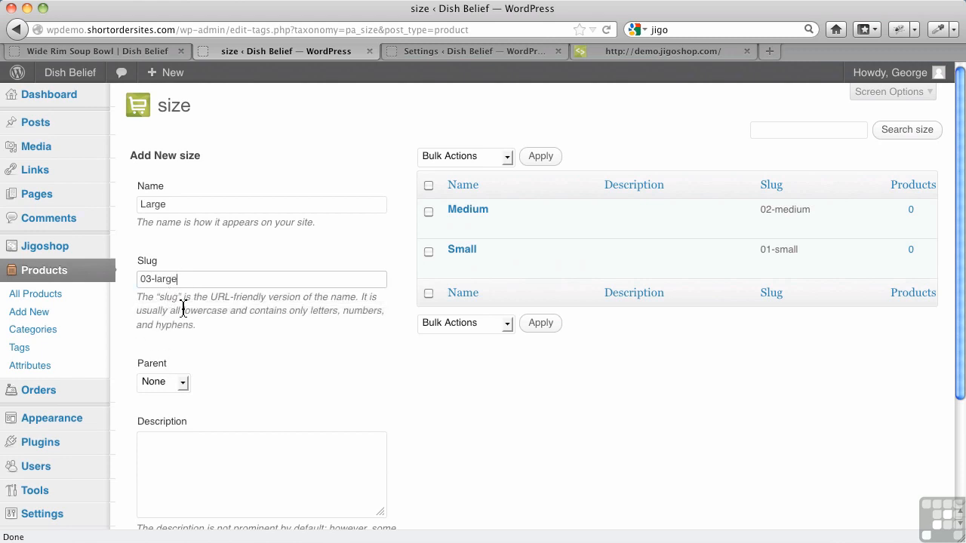
scroll(184, 309, down, 4)
click(187, 452)
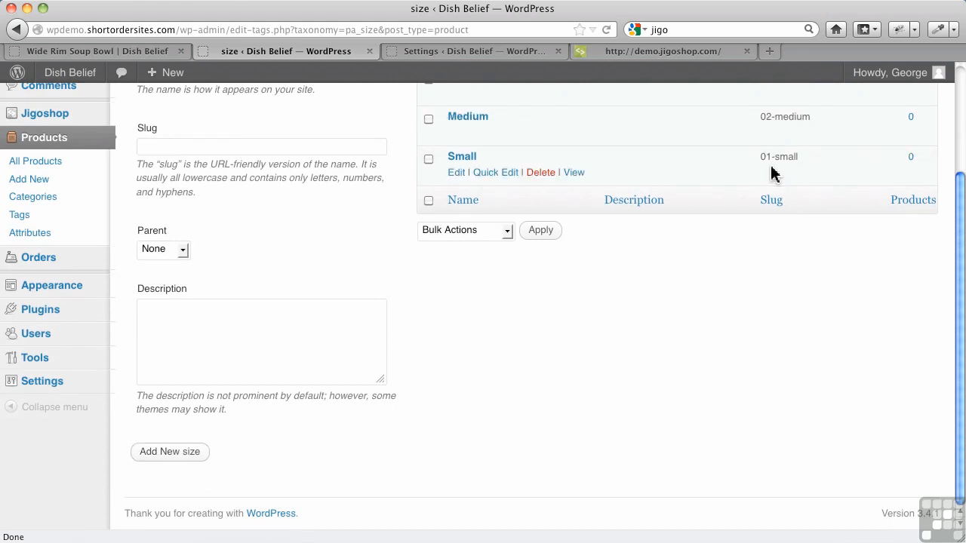
Open the Wide Rim Soup Bowl product for editing from the list of all products.
scroll(746, 196, up, 4)
click(28, 298)
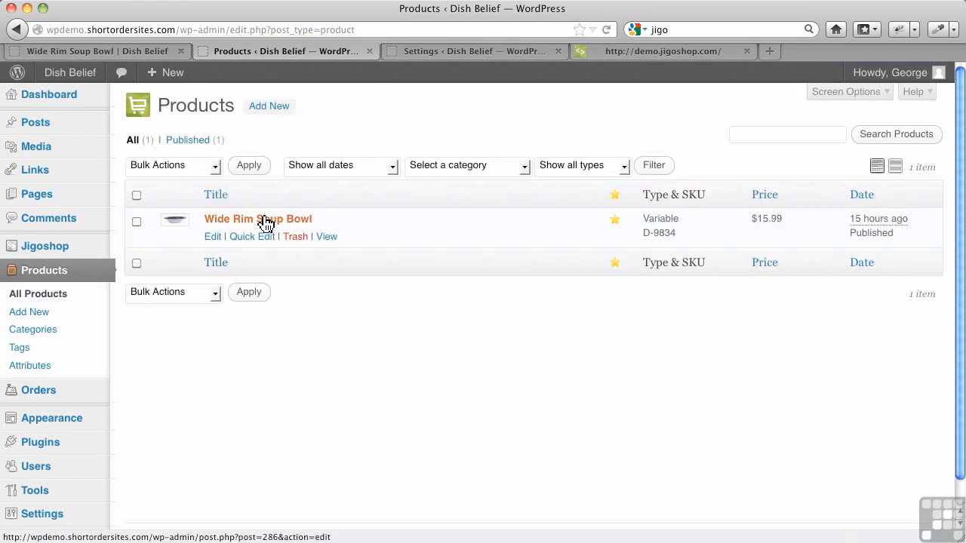
click(264, 221)
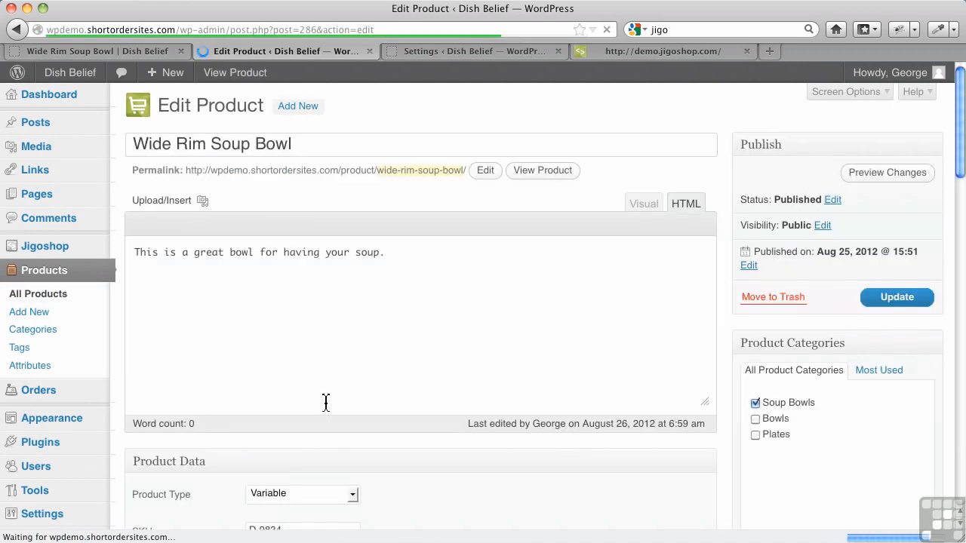
Add the Size attribute to the Wide Rim Soup Bowl's product data.
scroll(325, 408, down, 5)
scroll(325, 407, down, 2)
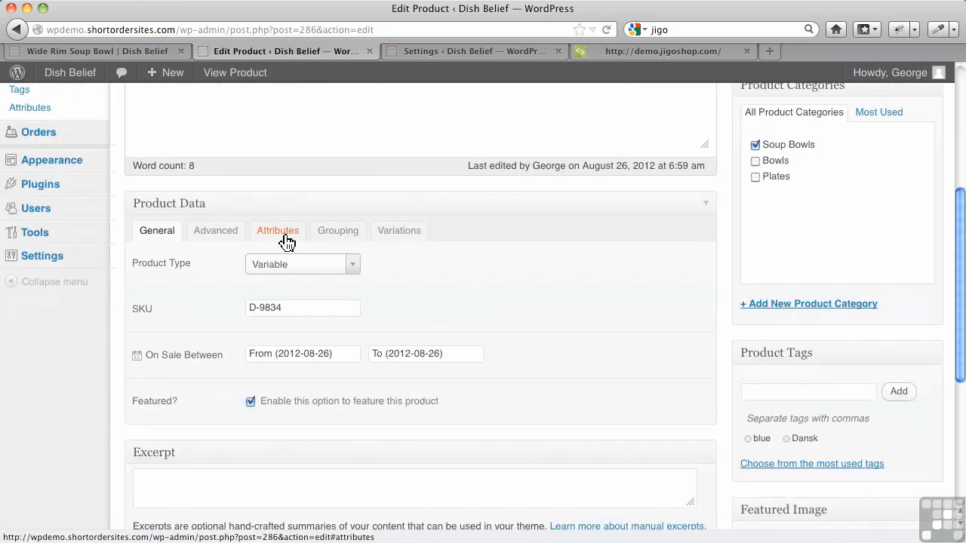
click(398, 242)
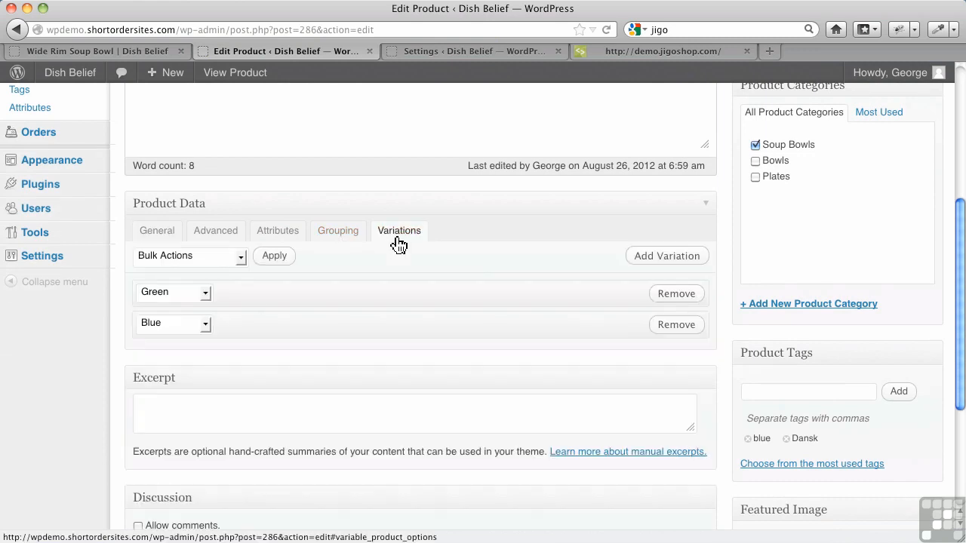
click(285, 243)
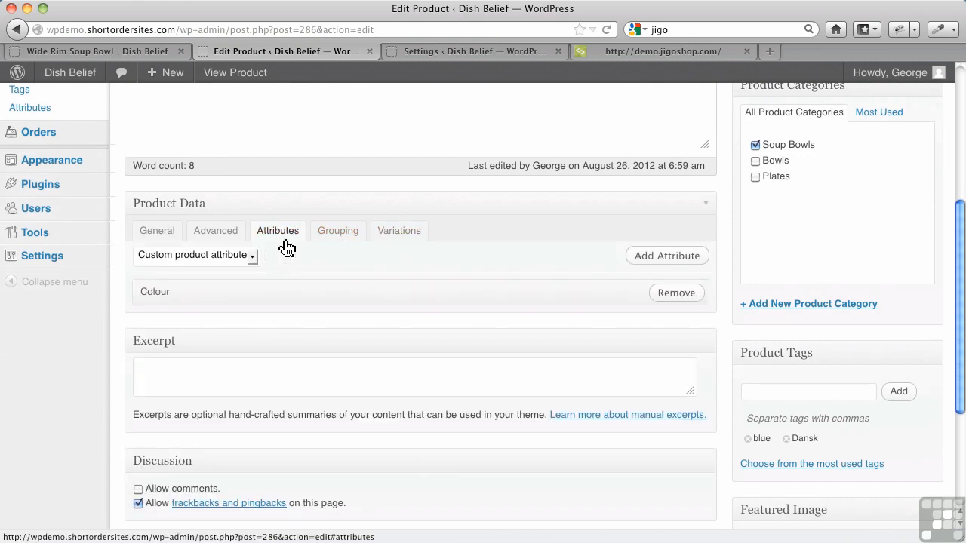
click(252, 259)
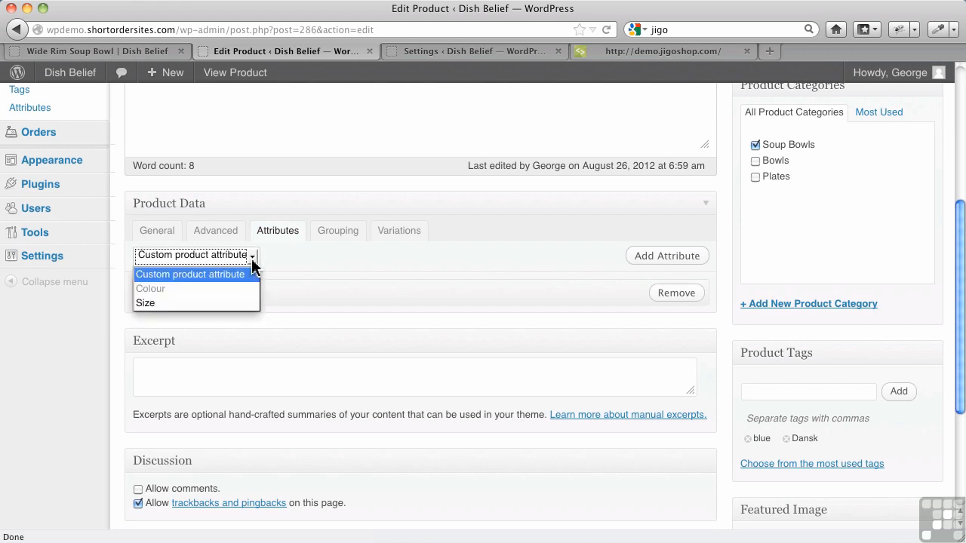
click(185, 303)
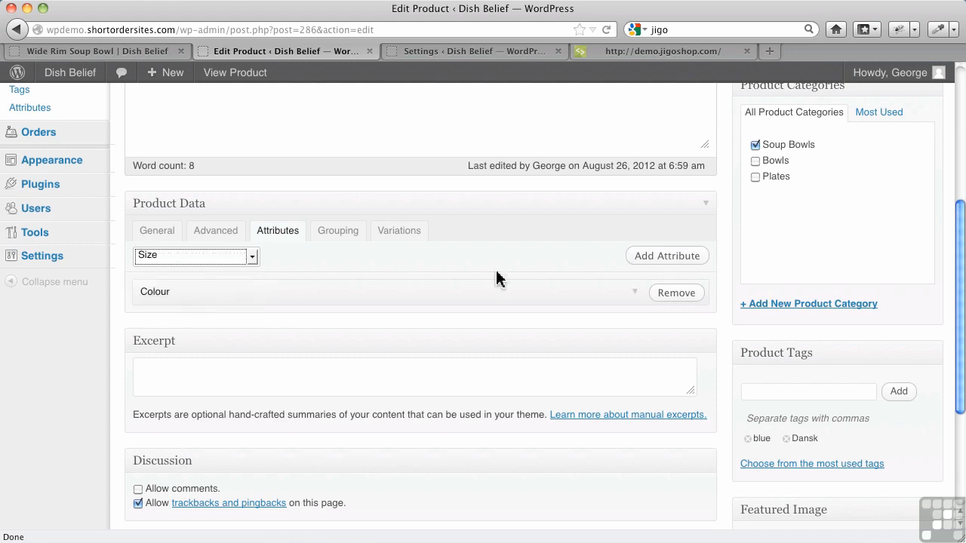
click(667, 258)
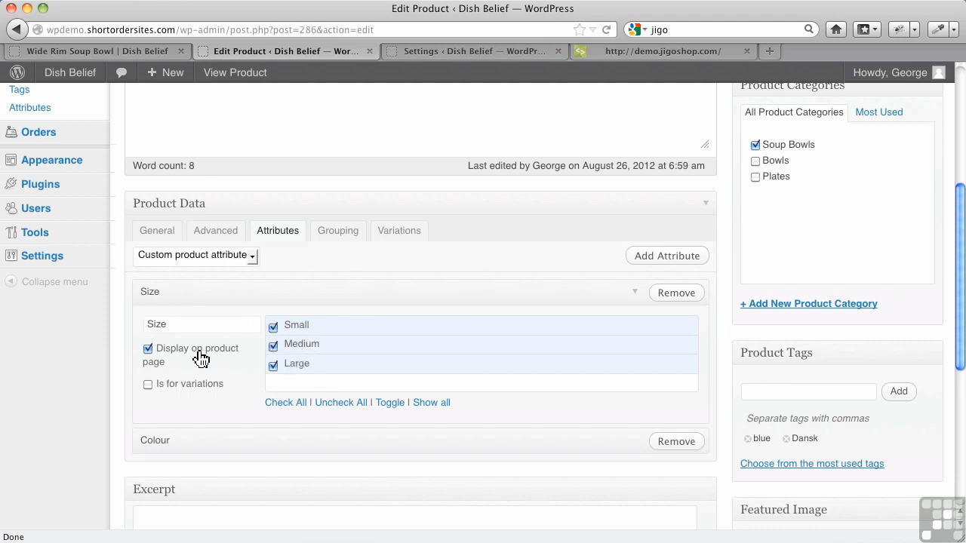
Set the Size attribute to be used for variations but not displayed on the product page, and update the product.
click(148, 350)
scroll(823, 248, up, 5)
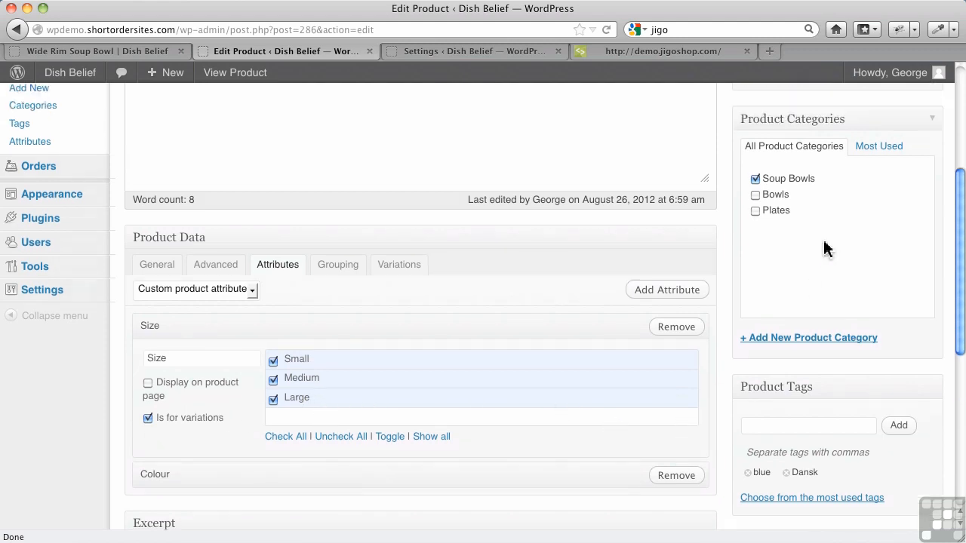
click(905, 203)
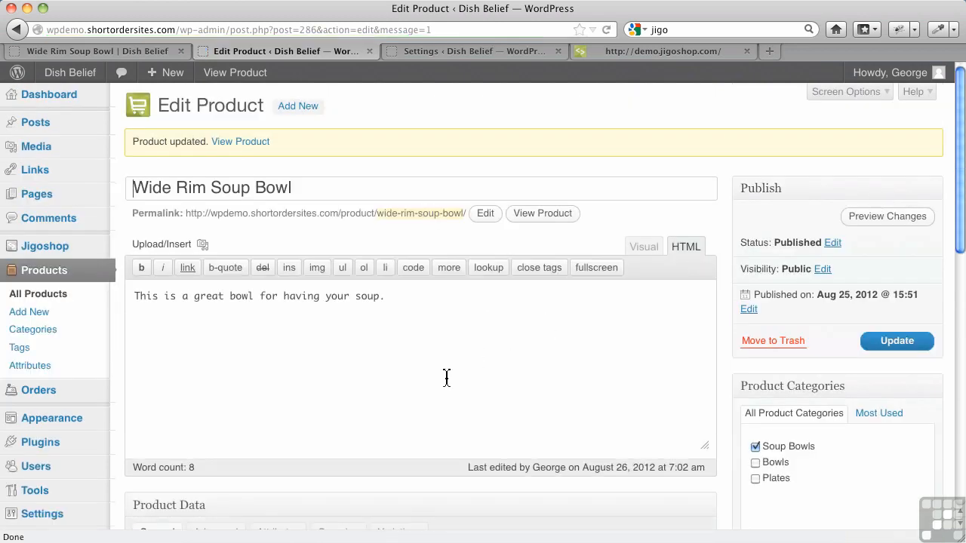
Review the size choices for the Green variation, keep both colour variations at Any Size, and update the product.
scroll(438, 400, down, 5)
click(409, 340)
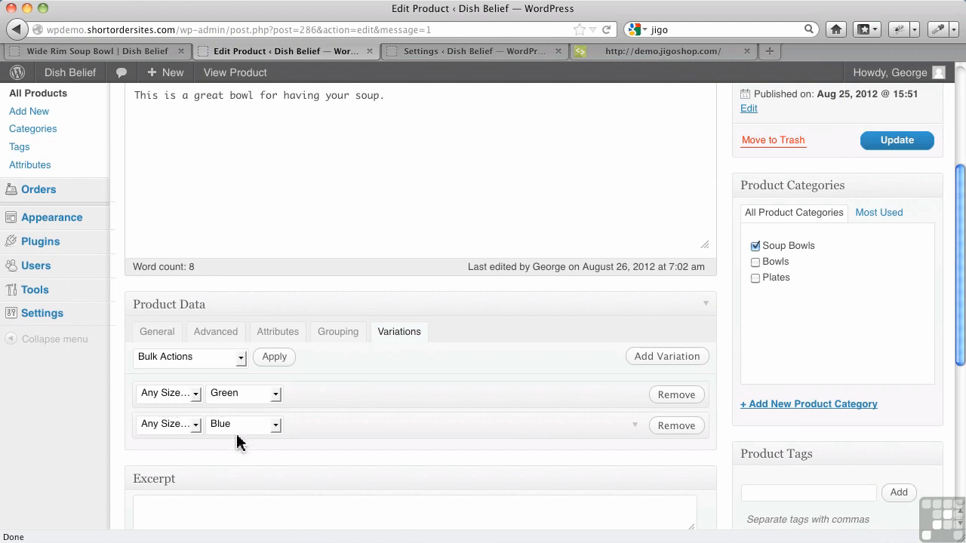
click(194, 400)
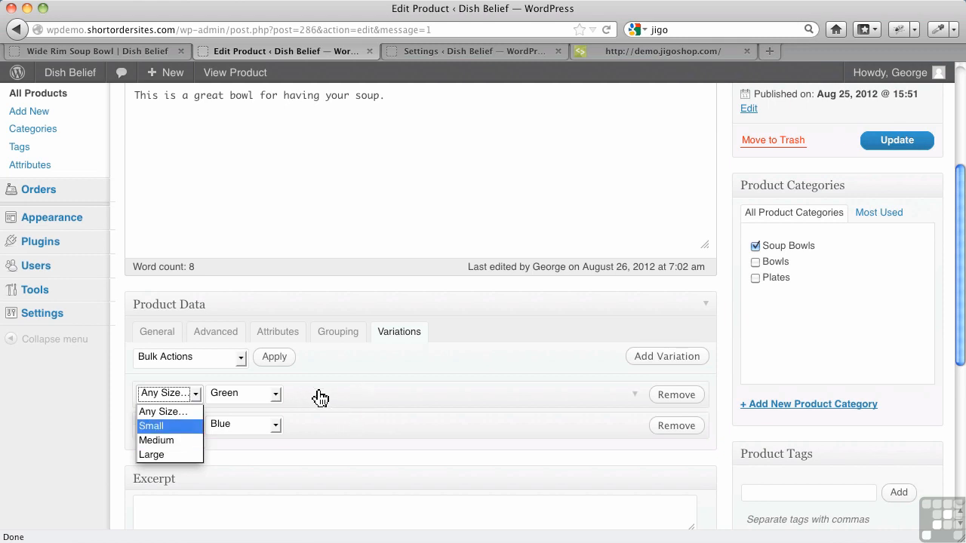
click(902, 148)
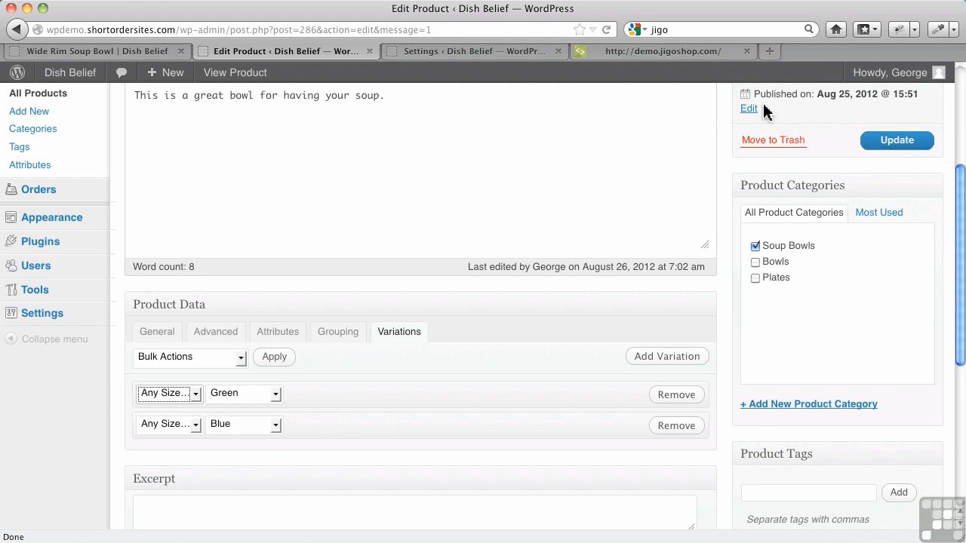
click(908, 150)
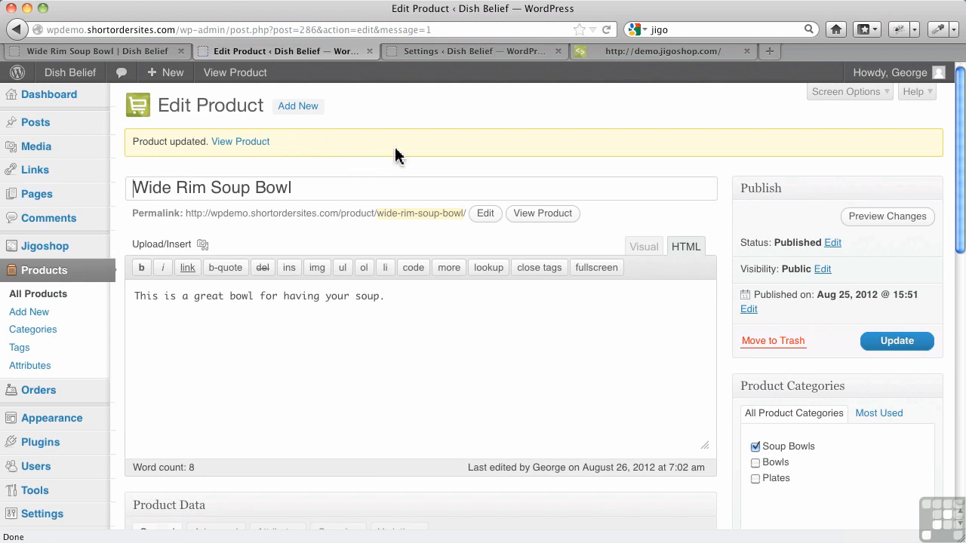
Reload the bowl's storefront page and check the variation options by choosing size Small and colour Blue.
click(150, 51)
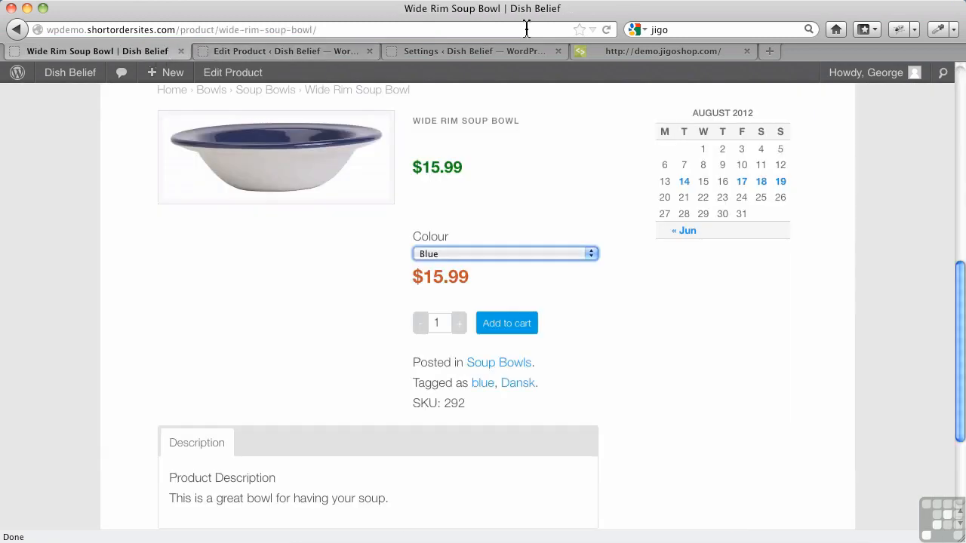
click(606, 30)
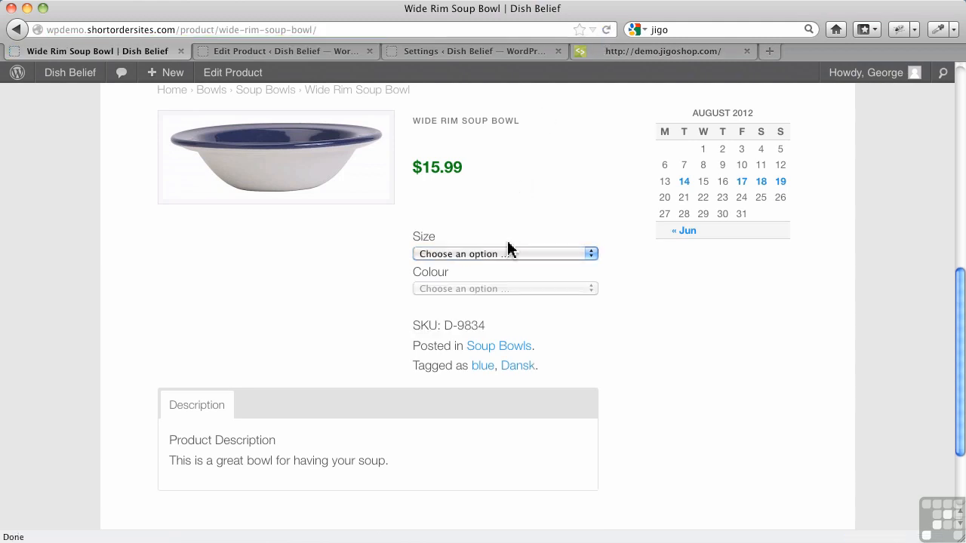
click(508, 257)
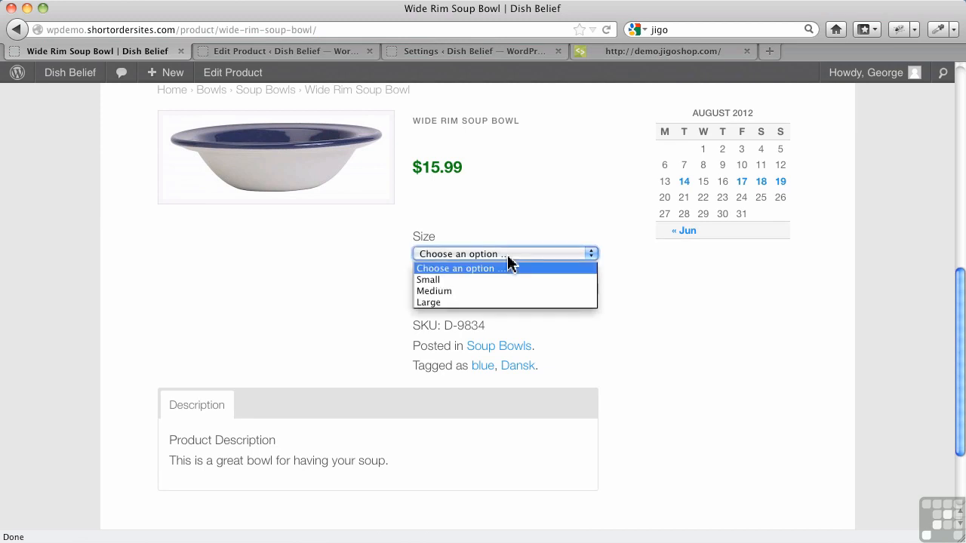
click(491, 282)
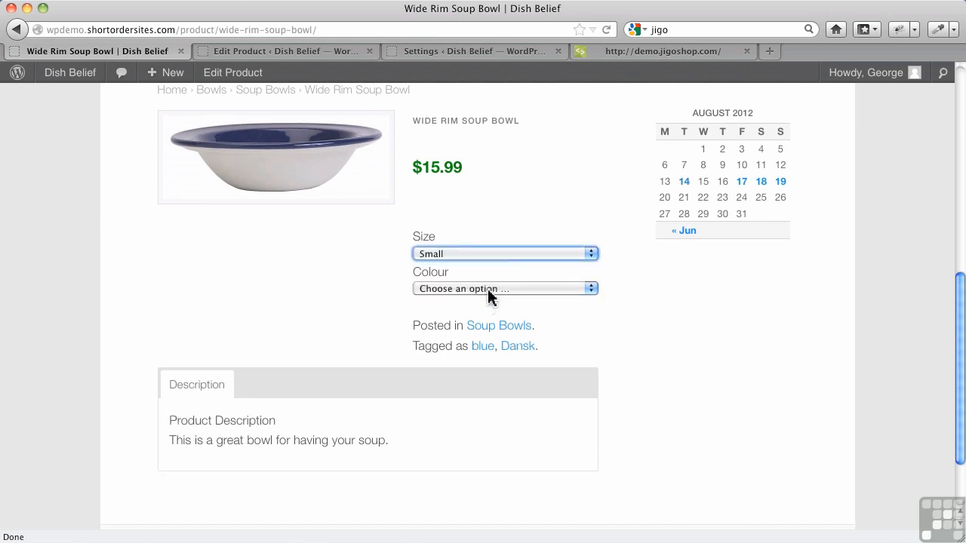
click(488, 291)
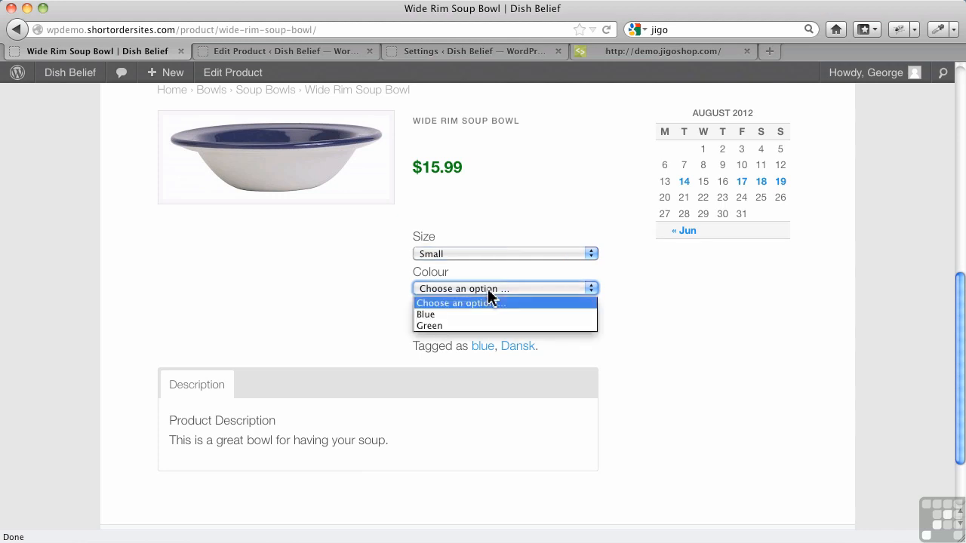
click(483, 314)
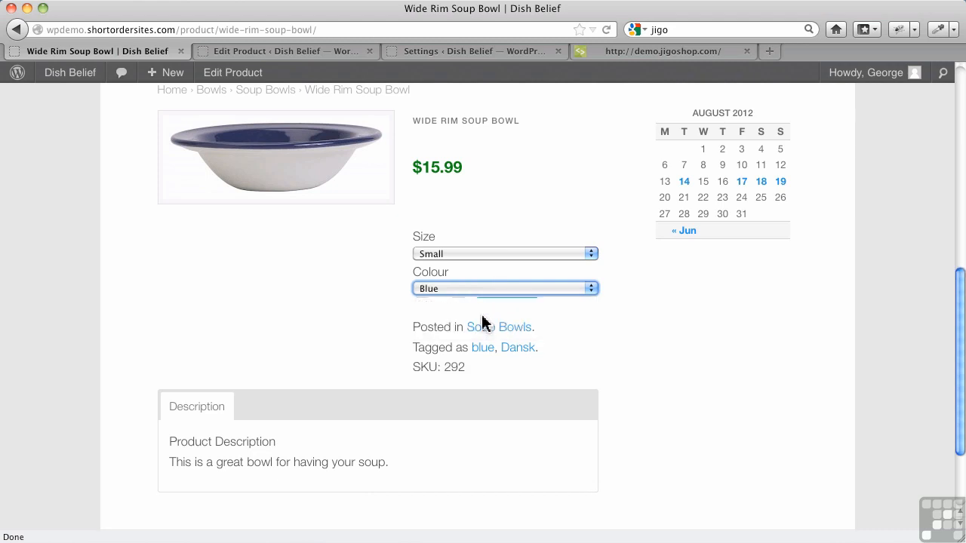